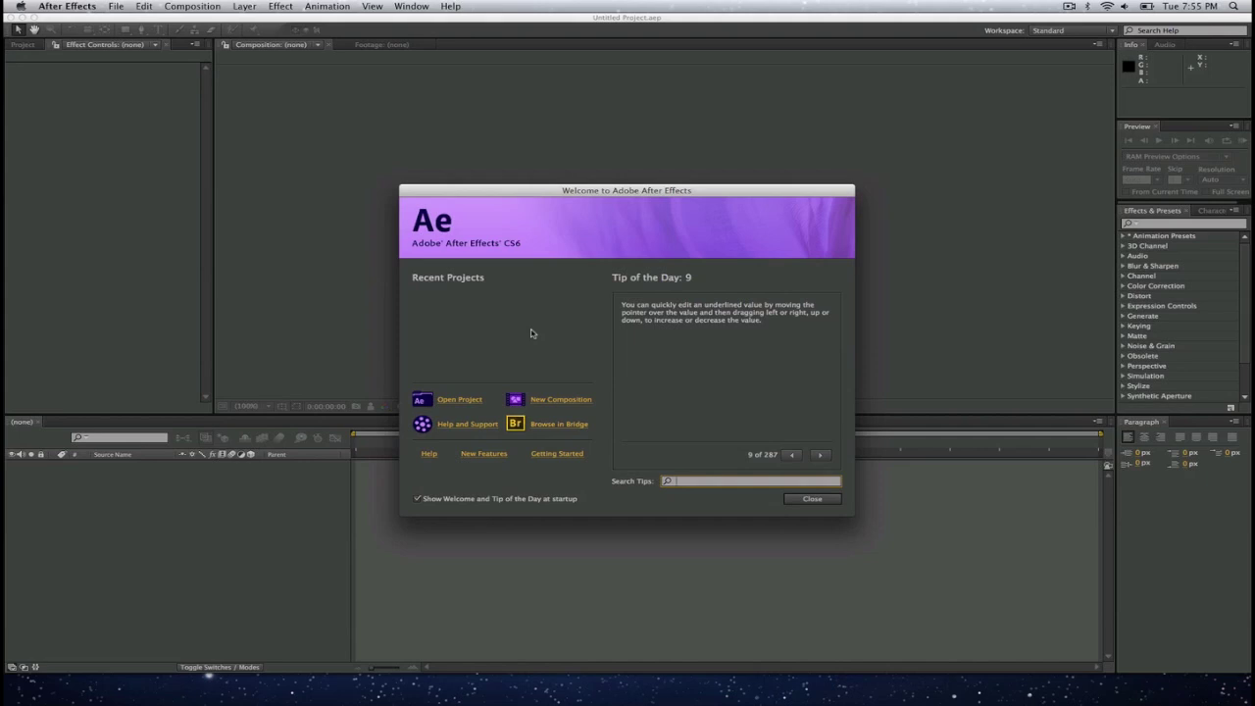
Make a new composition 'Key Effect' with the HDTV 1080 29.97 preset and 30-second duration.
{"action": "left_click", "coordinate": [564, 400]}
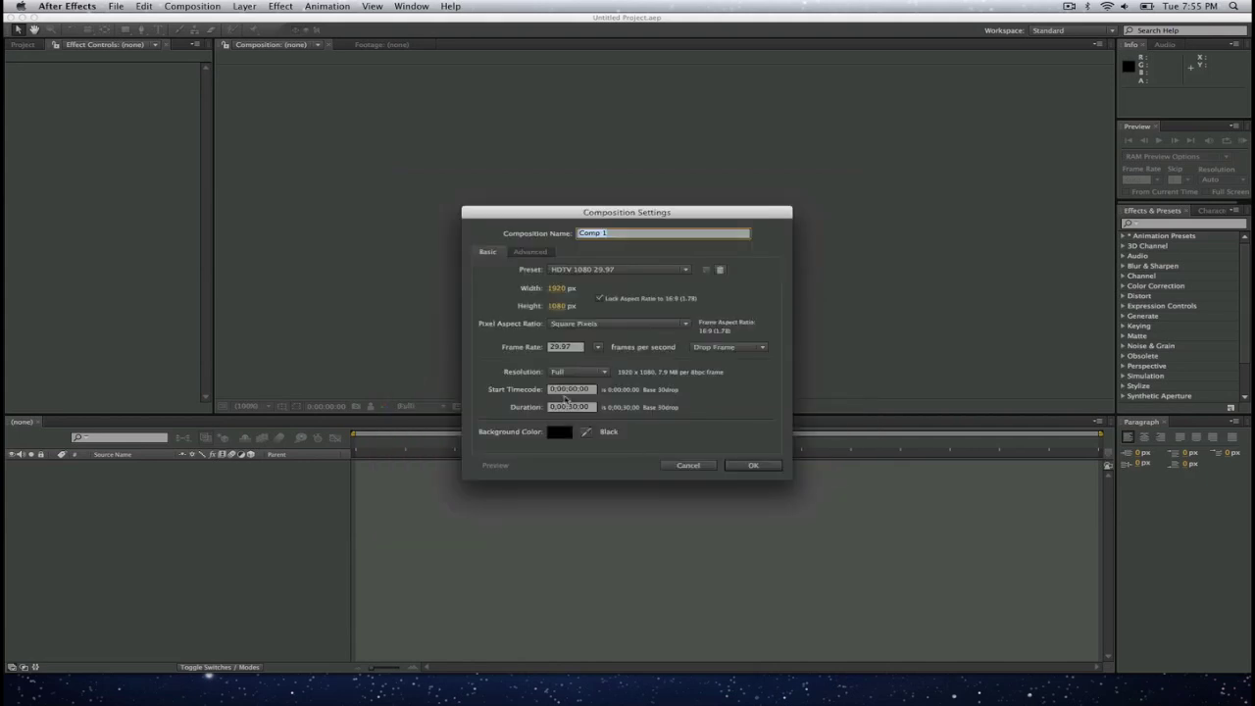
{"action": "type", "text": "Key Effect"}
{"action": "left_click", "coordinate": [752, 465]}
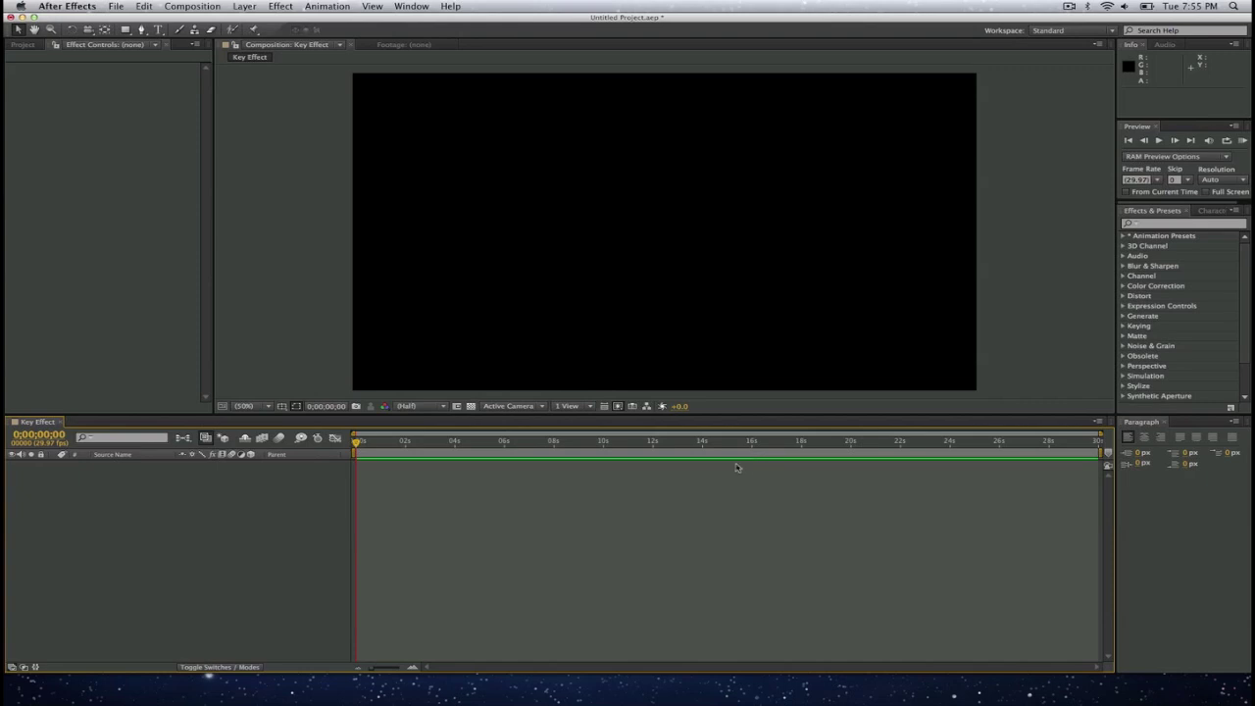
Import Dance floor.mov through File > Import > Multiple Files.
{"action": "left_click", "coordinate": [115, 7]}
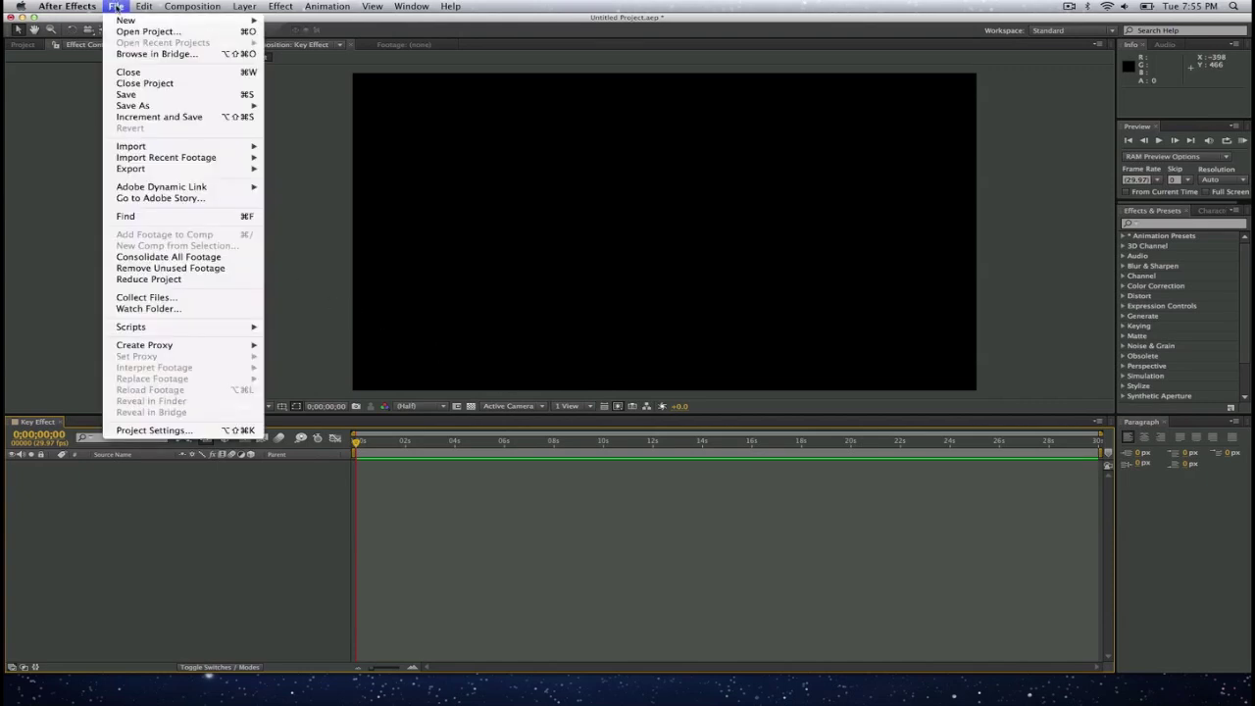
{"action": "mouse_move", "coordinate": [167, 149]}
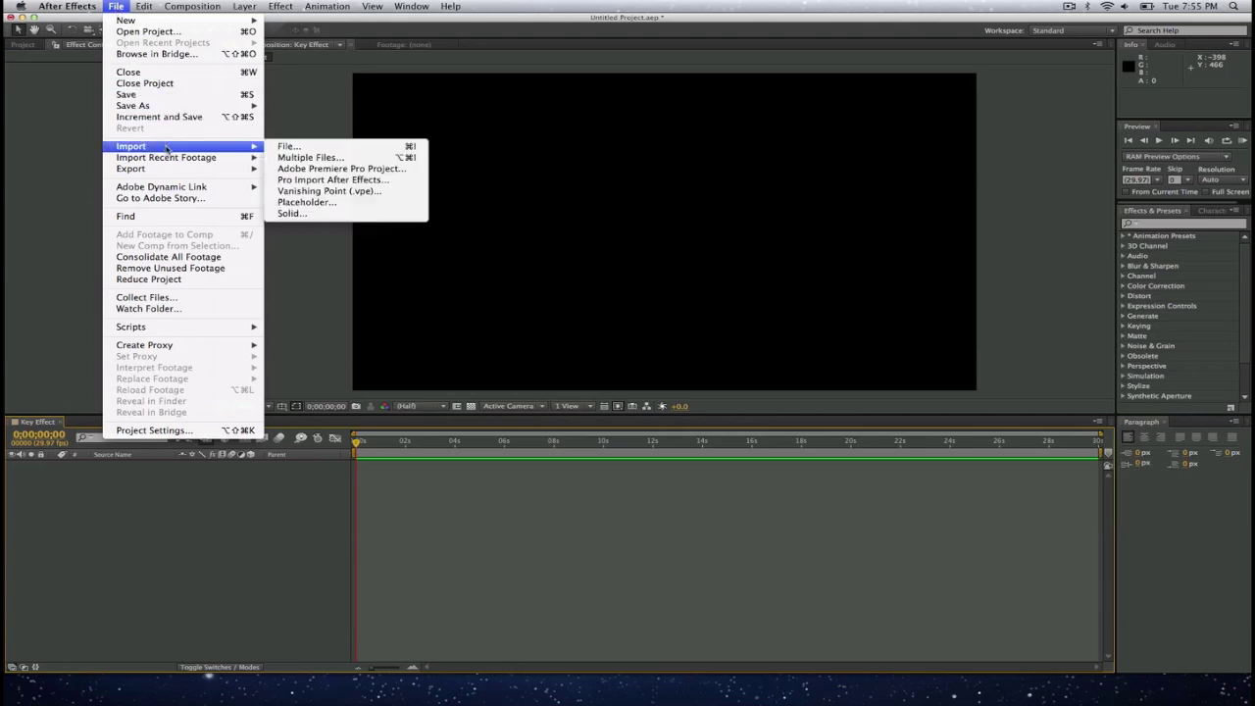
{"action": "left_click", "coordinate": [304, 161]}
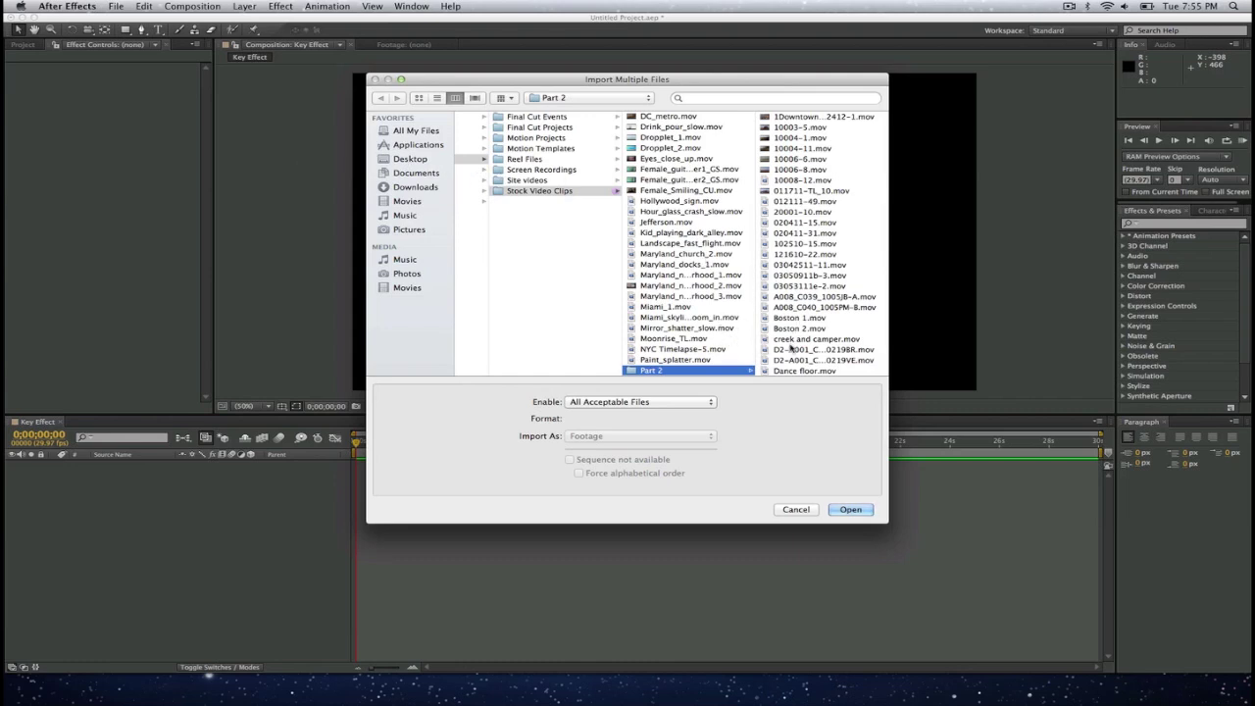
{"action": "left_click", "coordinate": [788, 371]}
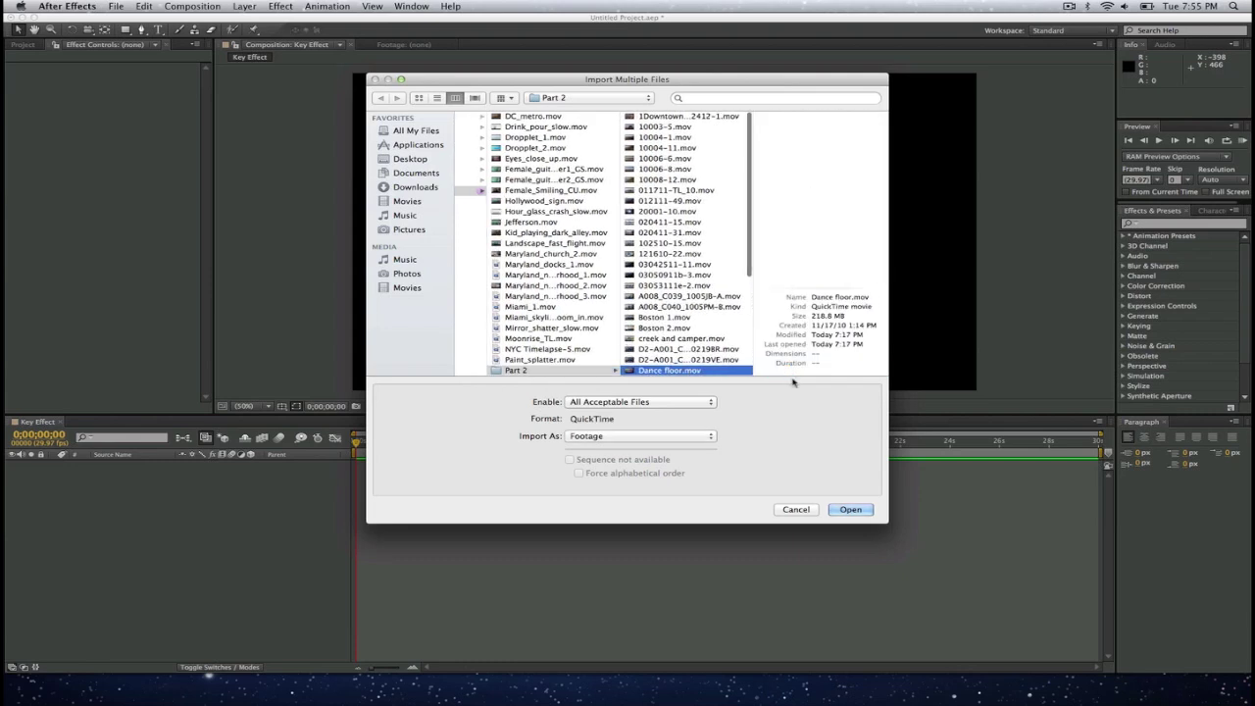
{"action": "left_click", "coordinate": [850, 508]}
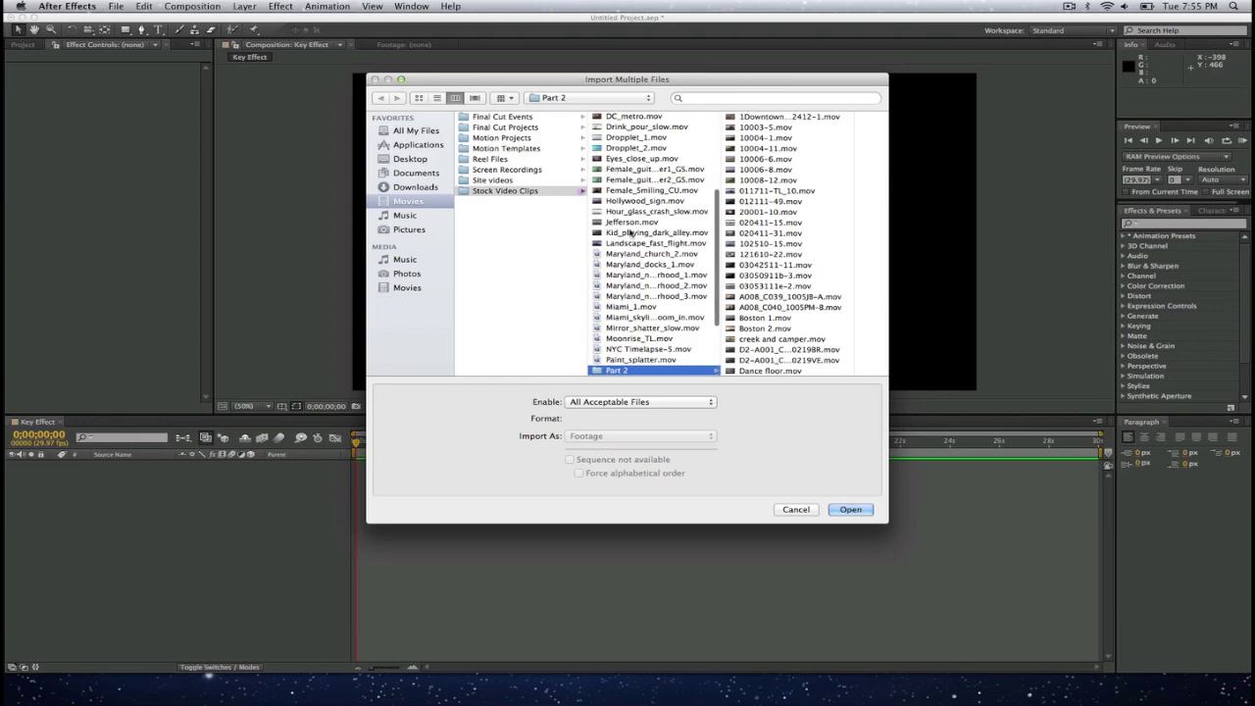
Import the Dancer_green_screen_1.mov clip from the same folder.
{"action": "left_click", "coordinate": [625, 171]}
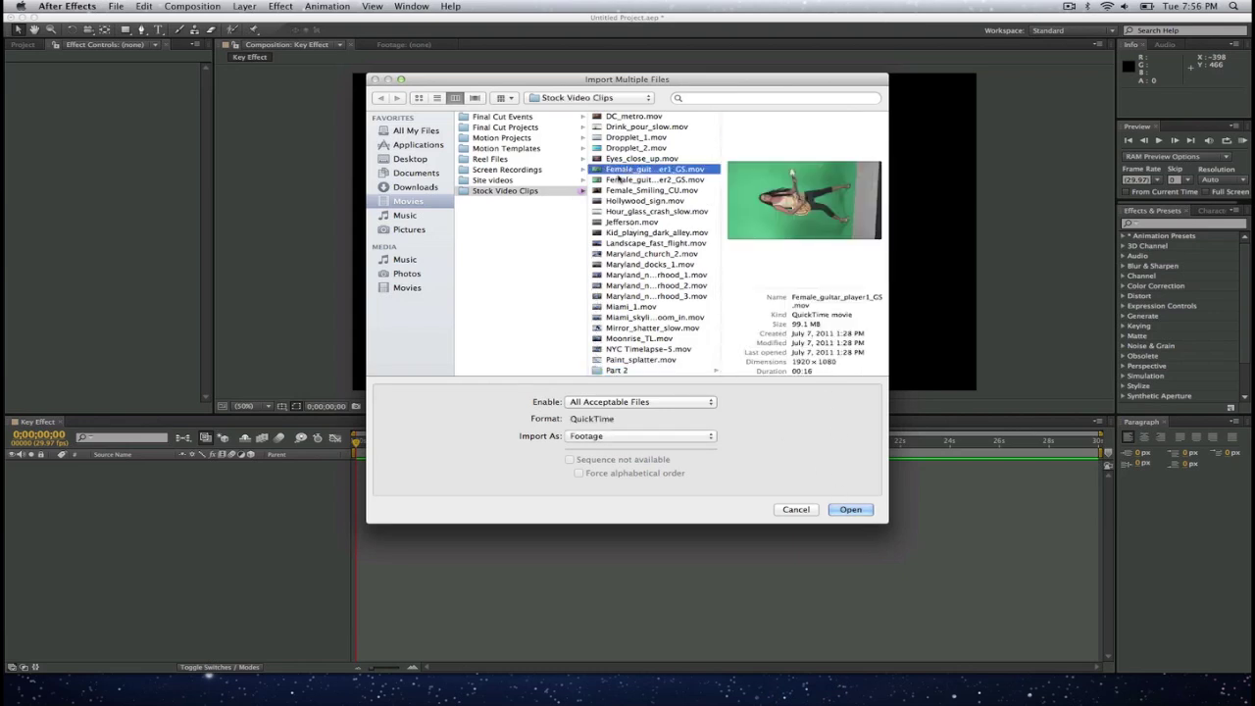
{"action": "scroll", "coordinate": [621, 172], "scroll_direction": "down", "scroll_amount": 3}
{"action": "scroll", "coordinate": [621, 170], "scroll_direction": "up", "scroll_amount": 5}
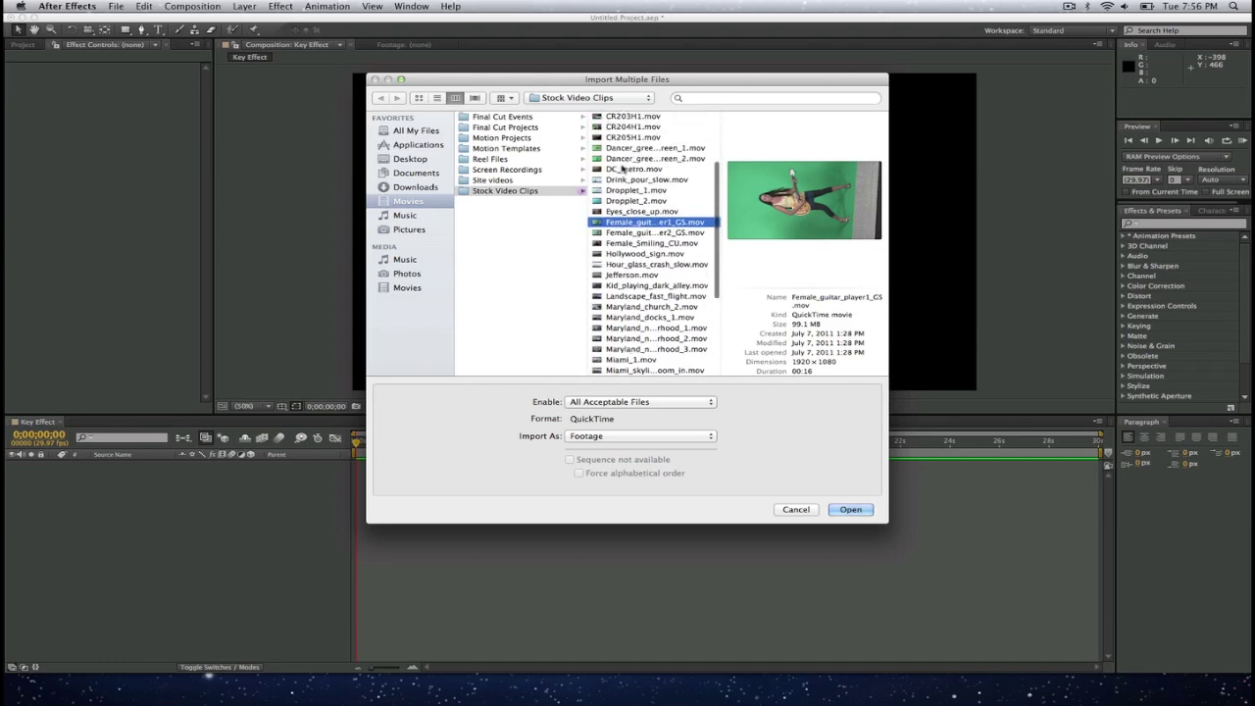
{"action": "left_click", "coordinate": [623, 147]}
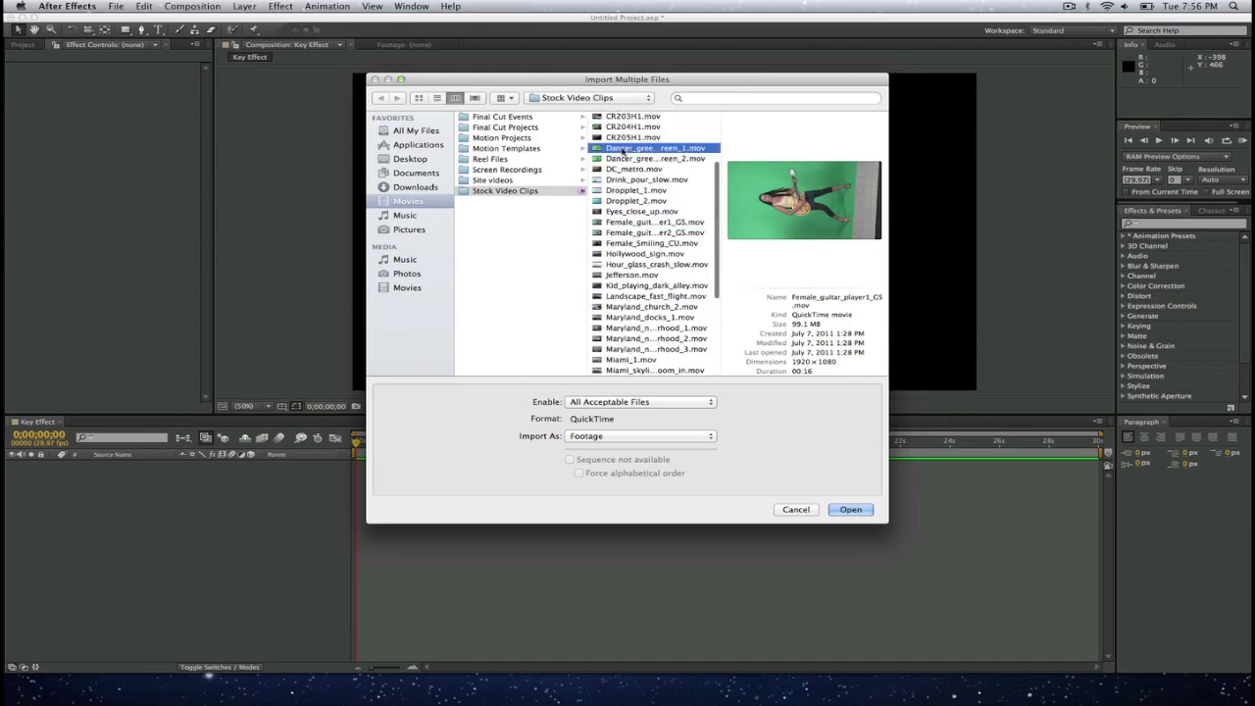
{"action": "left_click", "coordinate": [849, 509]}
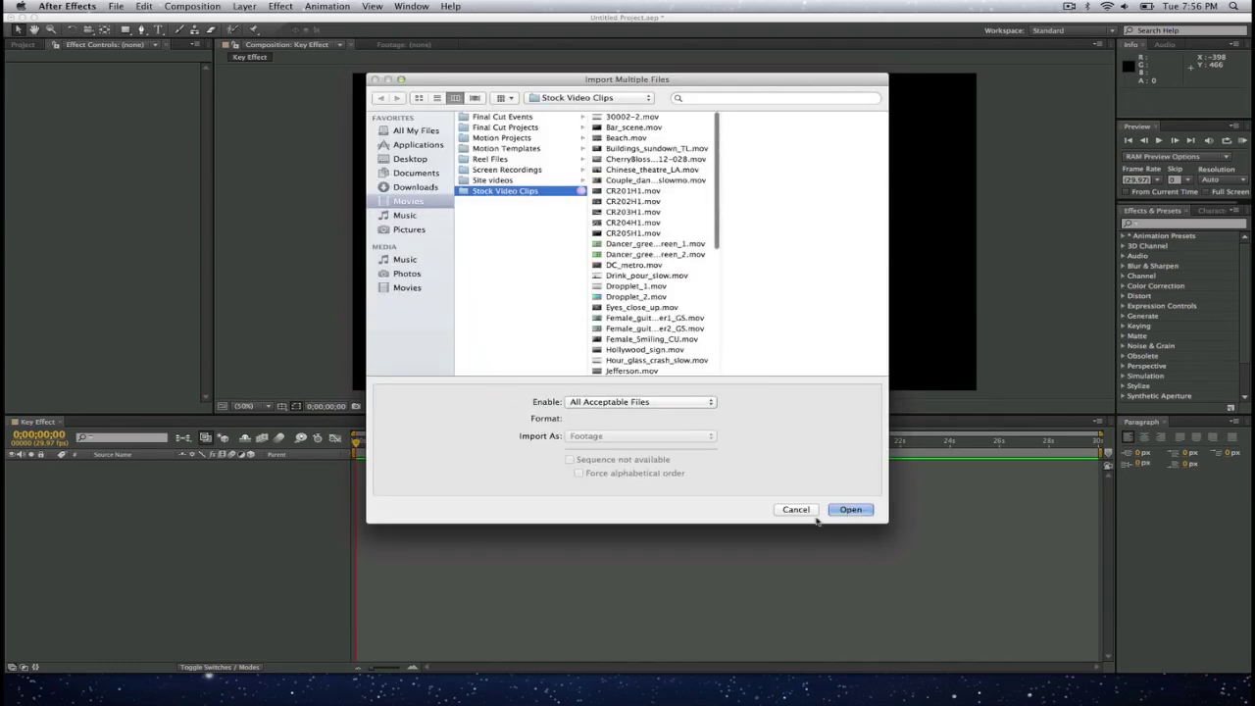
Close the import dialog, inspect the three project items, and add Dance floor.mov to Key Effect.
{"action": "left_click", "coordinate": [810, 511]}
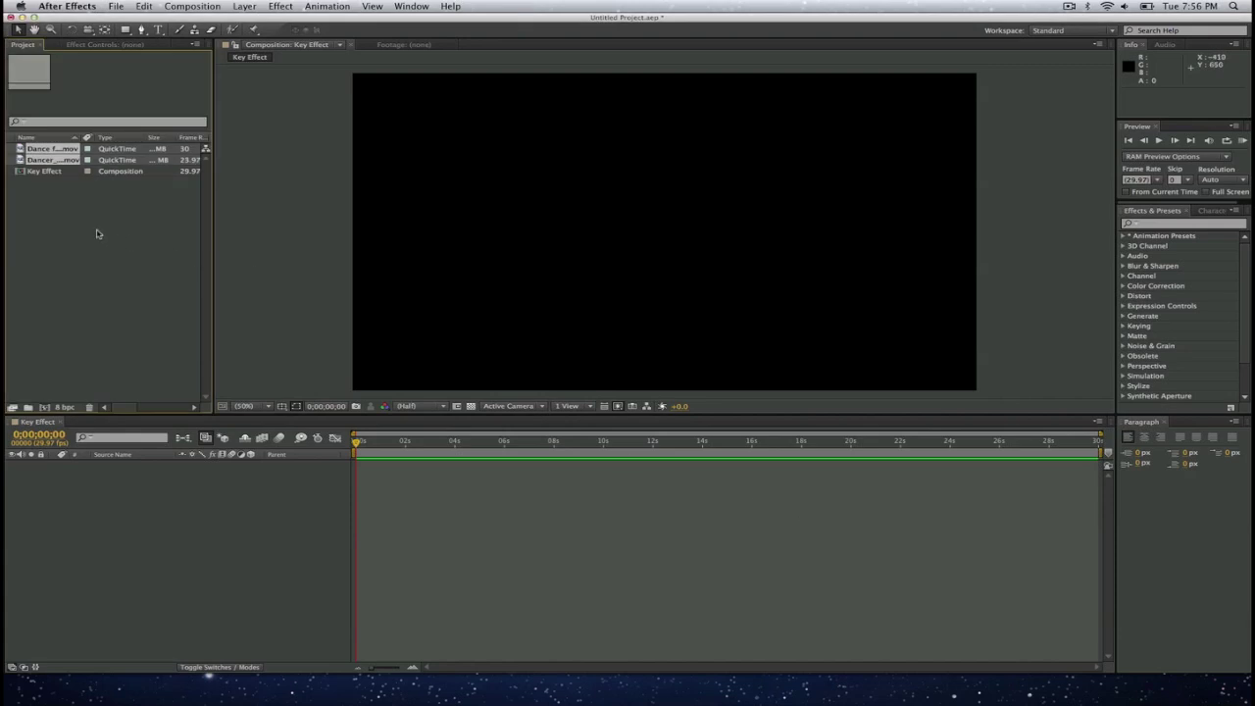
{"action": "left_click", "coordinate": [99, 233]}
{"action": "left_click", "coordinate": [42, 172]}
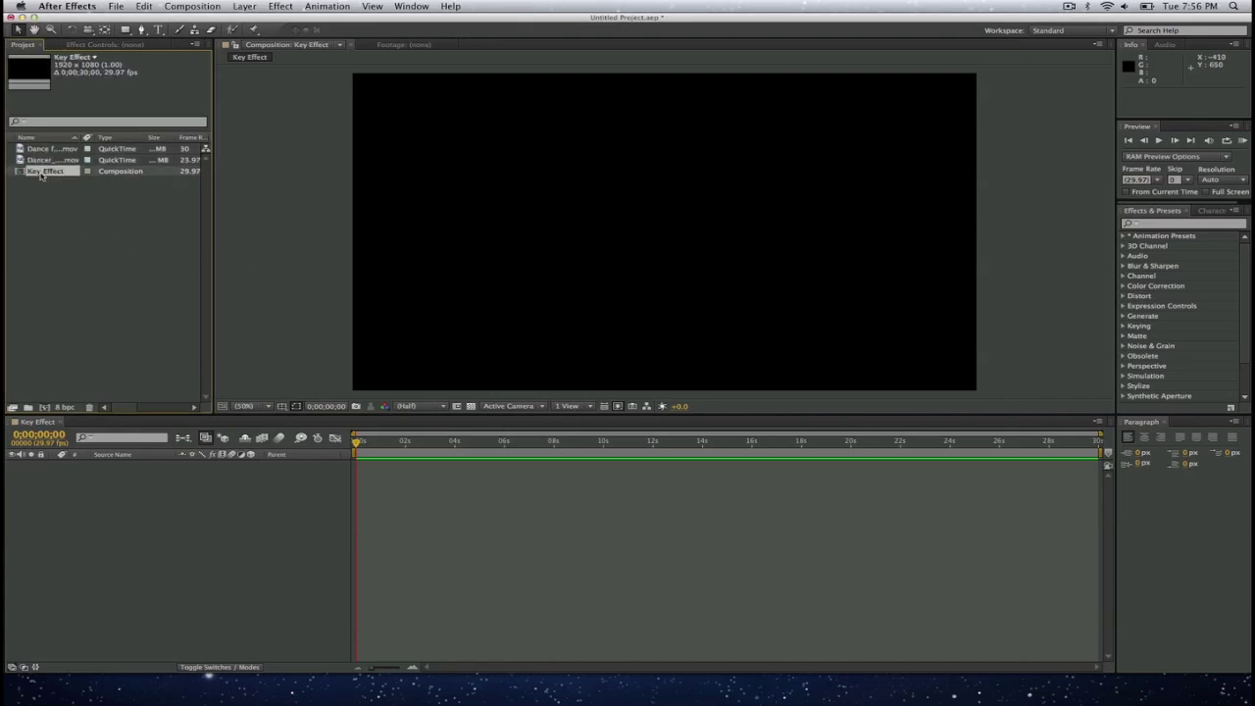
{"action": "left_click", "coordinate": [45, 162]}
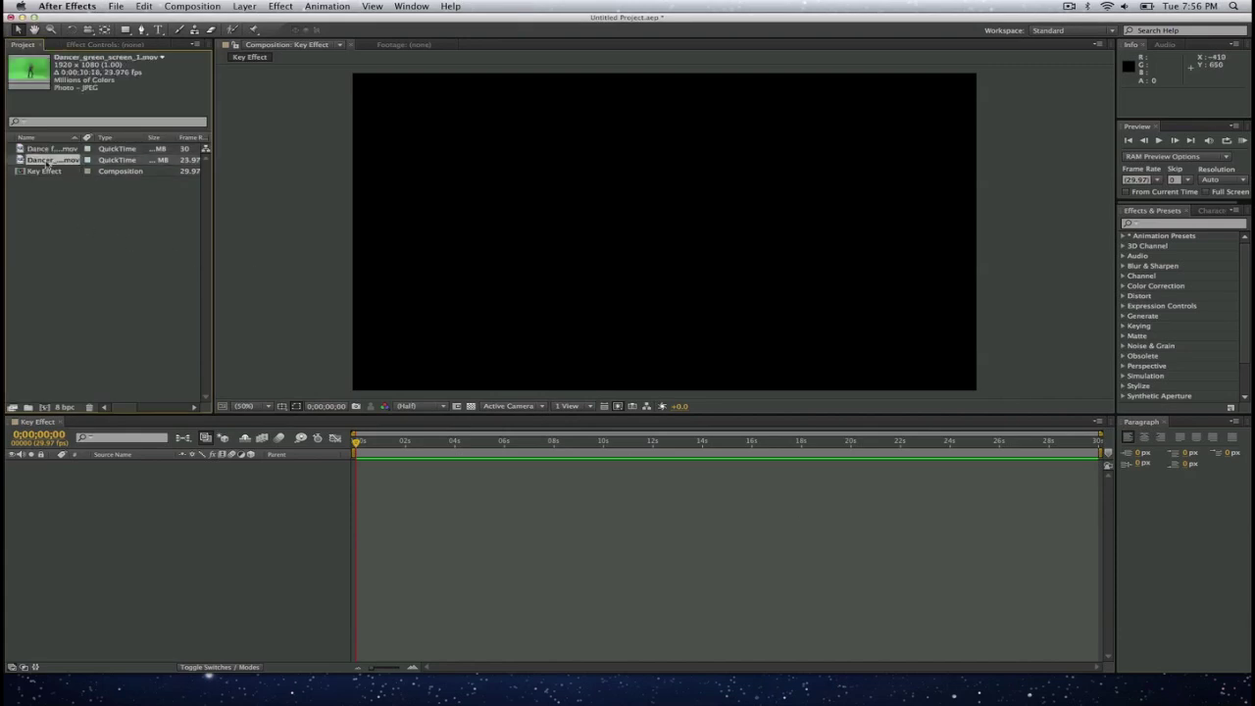
{"action": "left_click", "coordinate": [46, 149]}
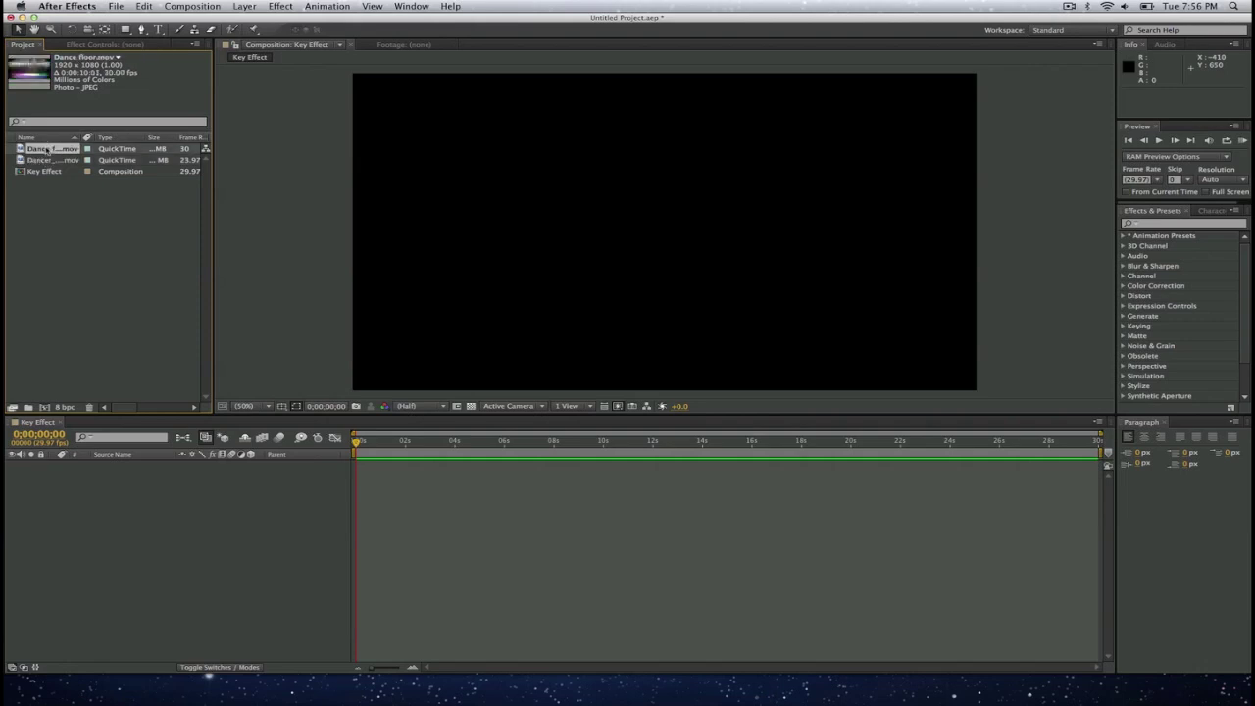
{"action": "left_click_drag", "start_coordinate": [19, 149], "coordinate": [663, 236]}
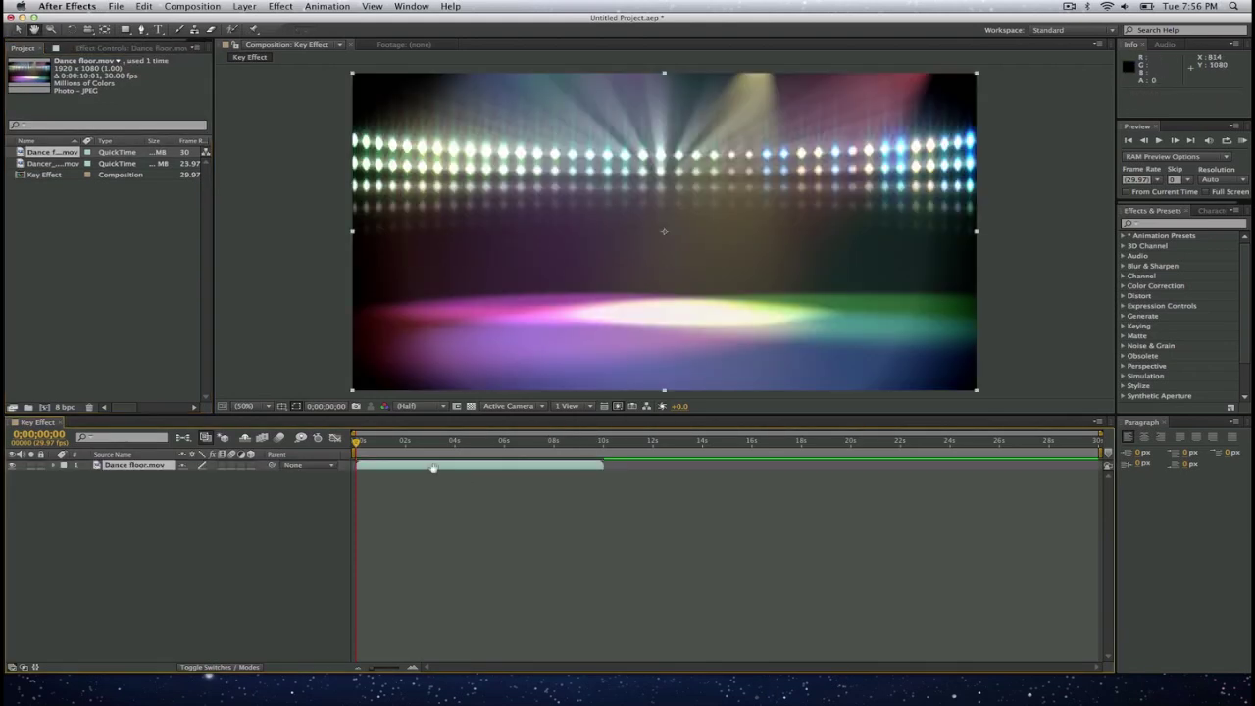
Preview the Dance floor background, then stop and scrub through it.
{"action": "key", "text": "space"}
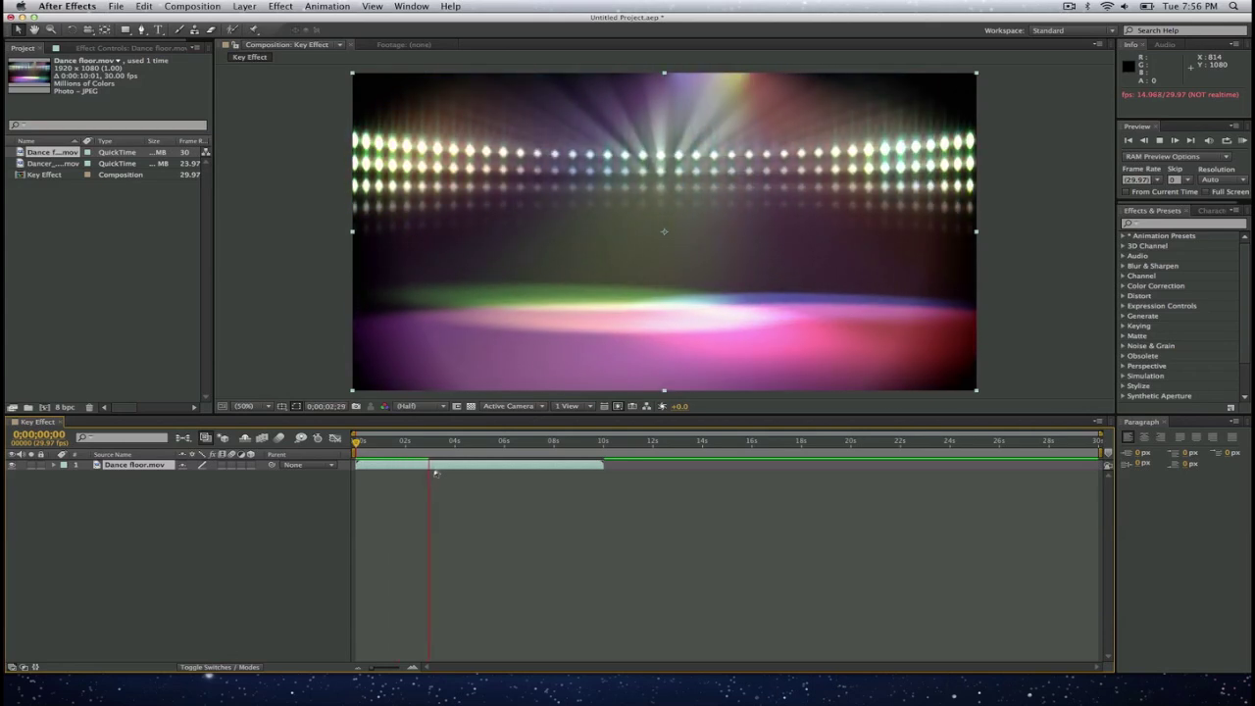
{"action": "left_click", "coordinate": [436, 473]}
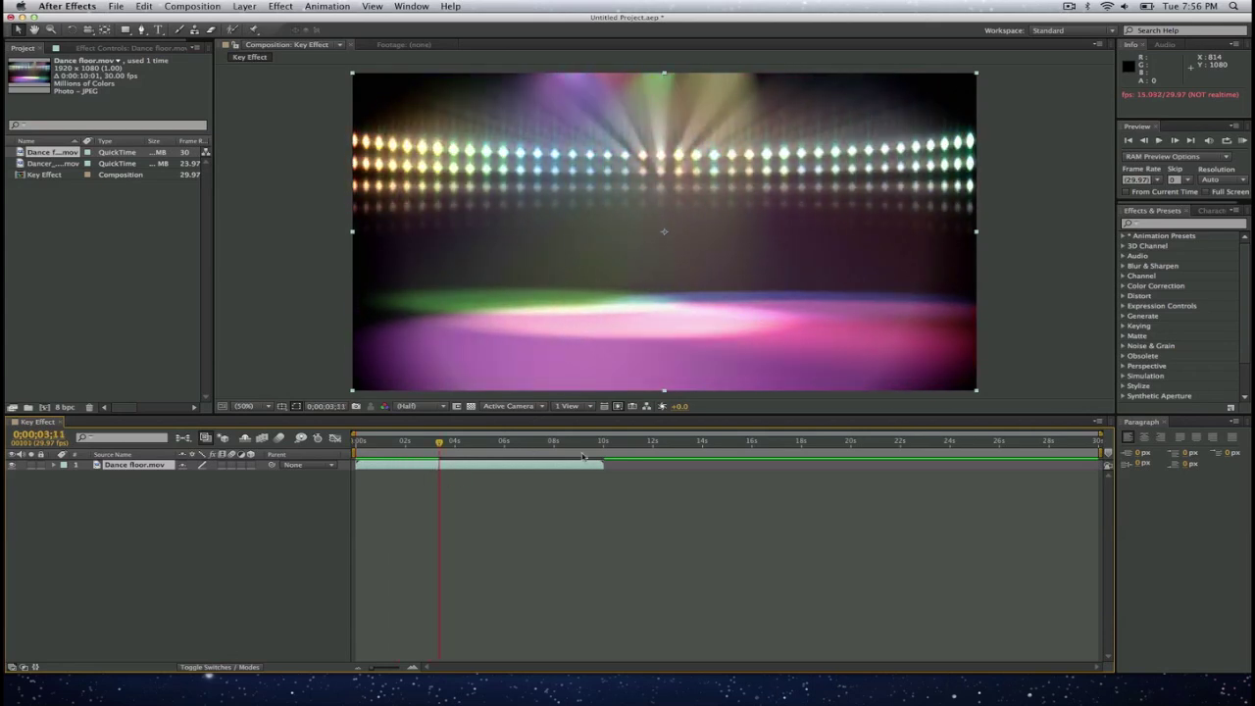
{"action": "left_click_drag", "start_coordinate": [573, 448], "coordinate": [603, 453]}
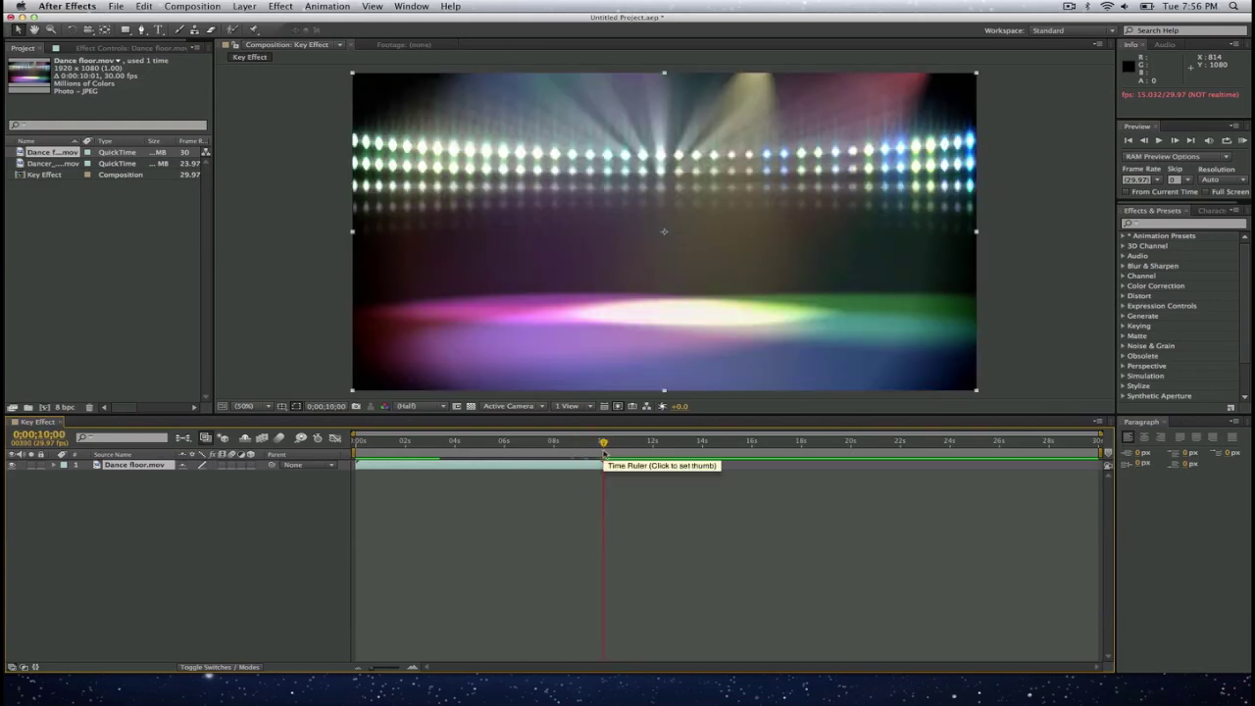
End the work area at about 10 seconds, preview it, and return to the first frame.
{"action": "key", "text": "n"}
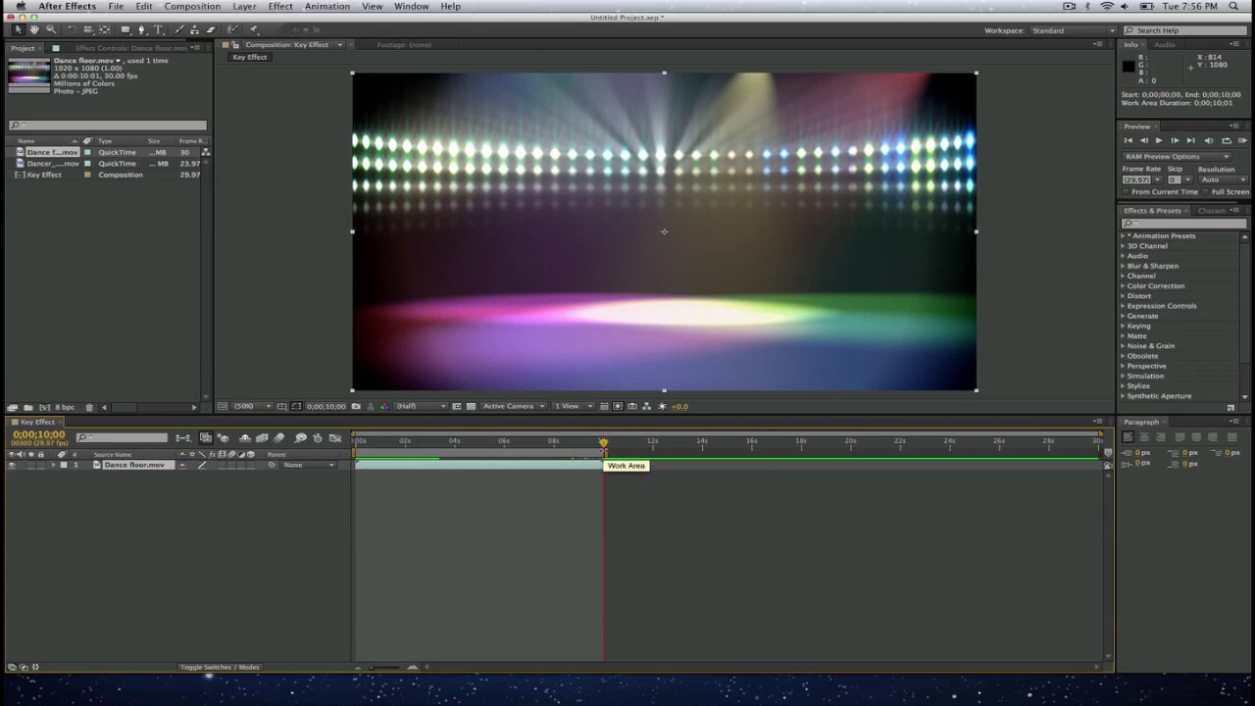
{"action": "left_click", "coordinate": [579, 451]}
{"action": "key", "text": "space"}
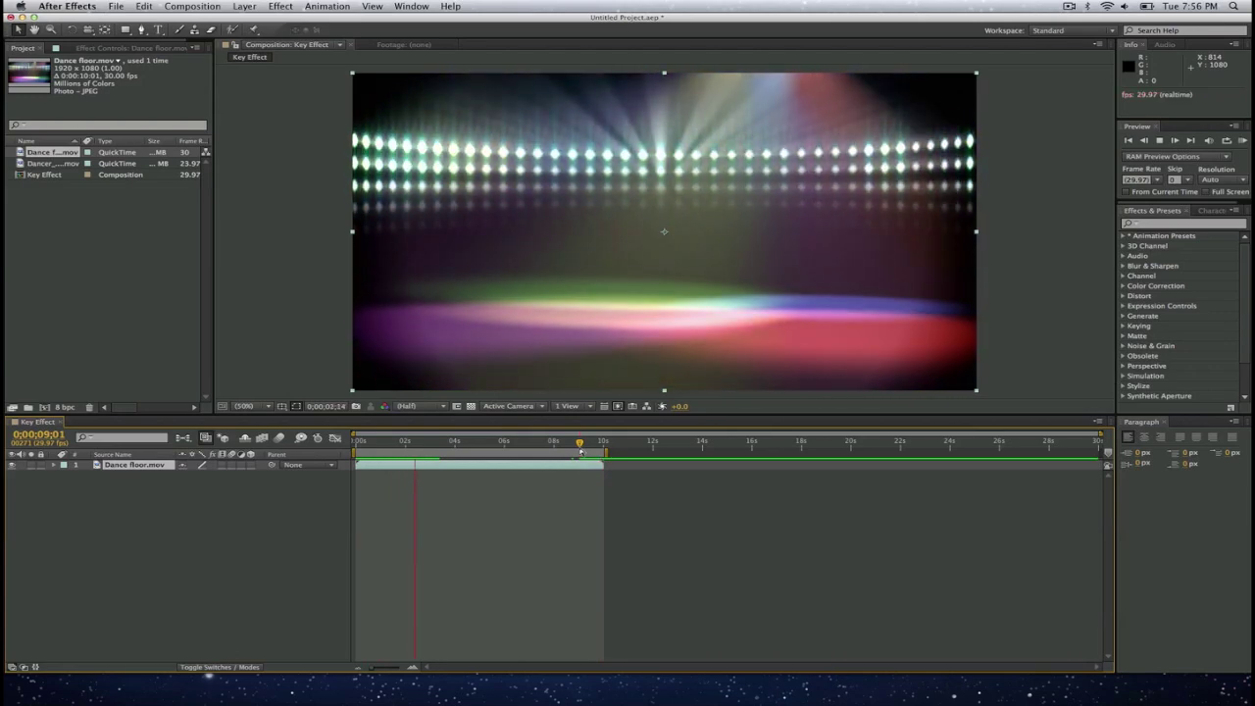
{"action": "key", "text": "space"}
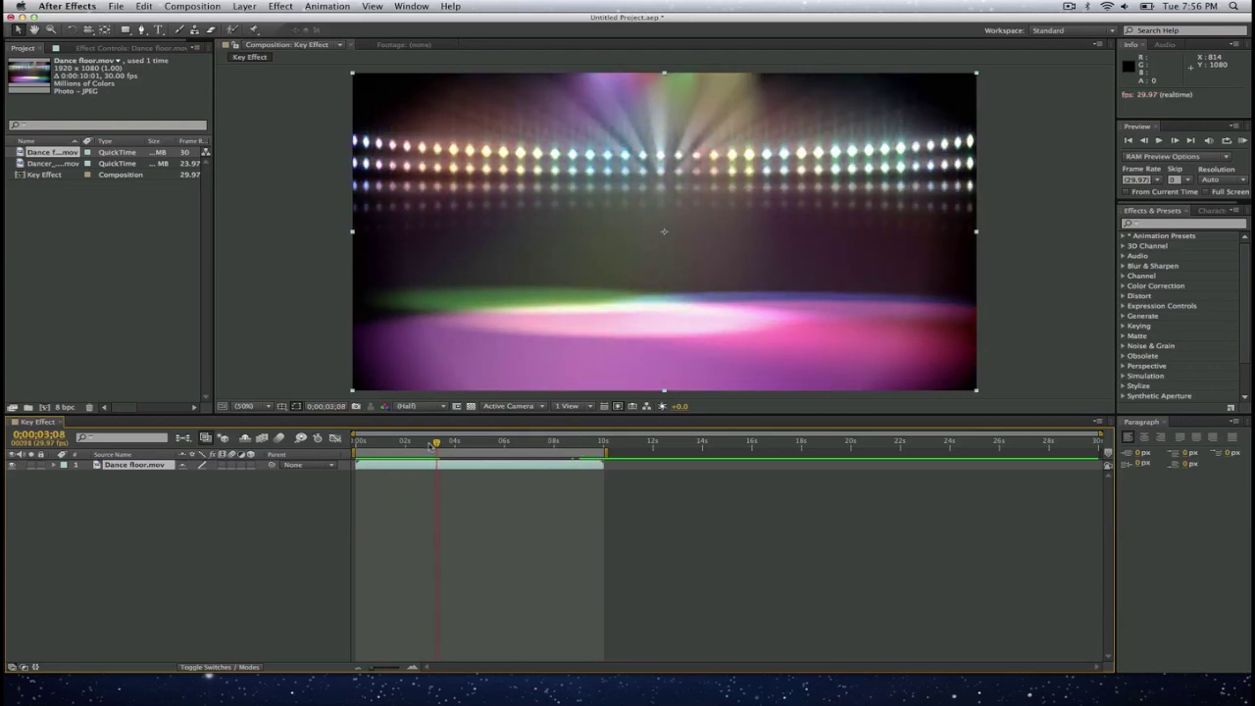
{"action": "left_click_drag", "start_coordinate": [436, 443], "coordinate": [343, 453]}
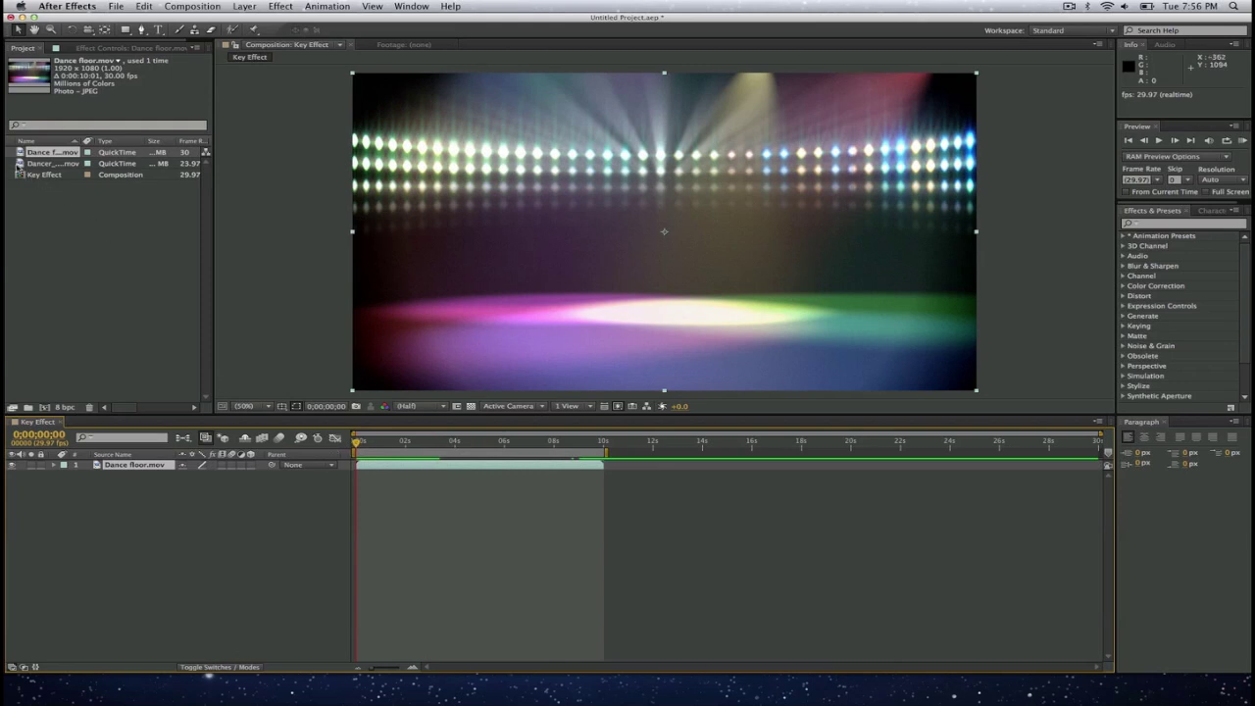
{"action": "left_click", "coordinate": [40, 163]}
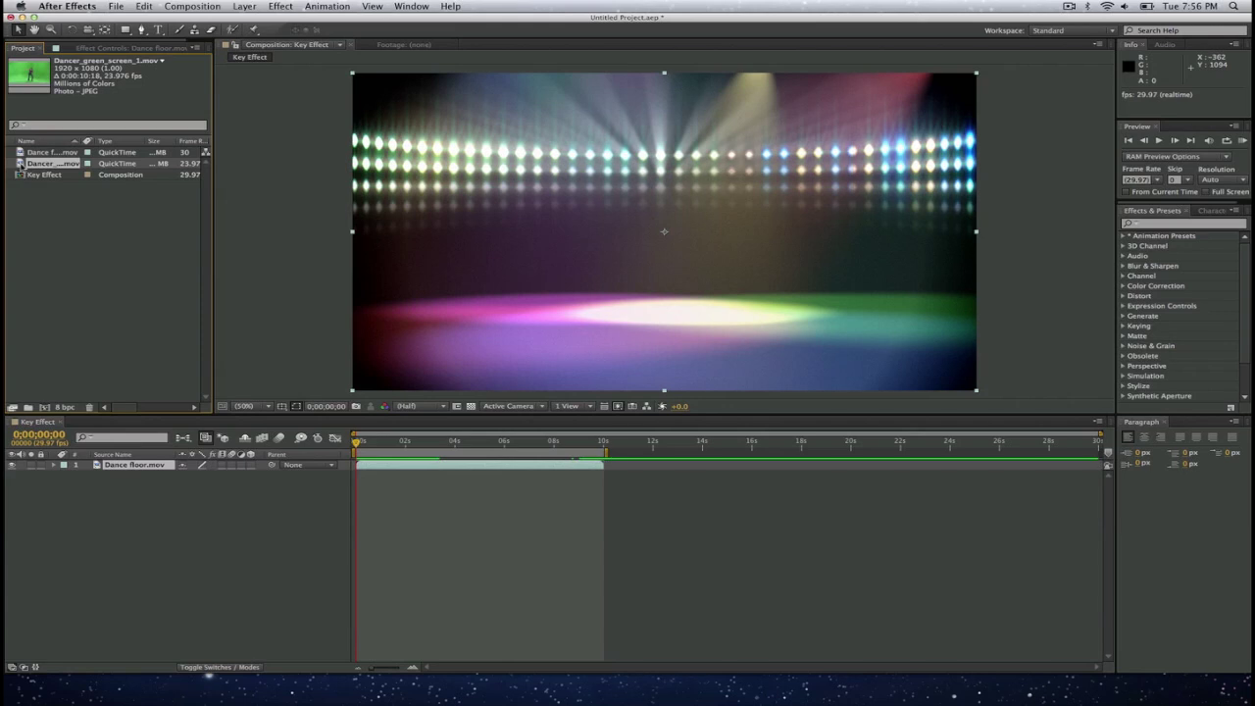
Place Dancer_green_screen_1.mov above Dance floor.mov and toggle its visibility to check it.
{"action": "left_click_drag", "start_coordinate": [20, 164], "coordinate": [662, 238]}
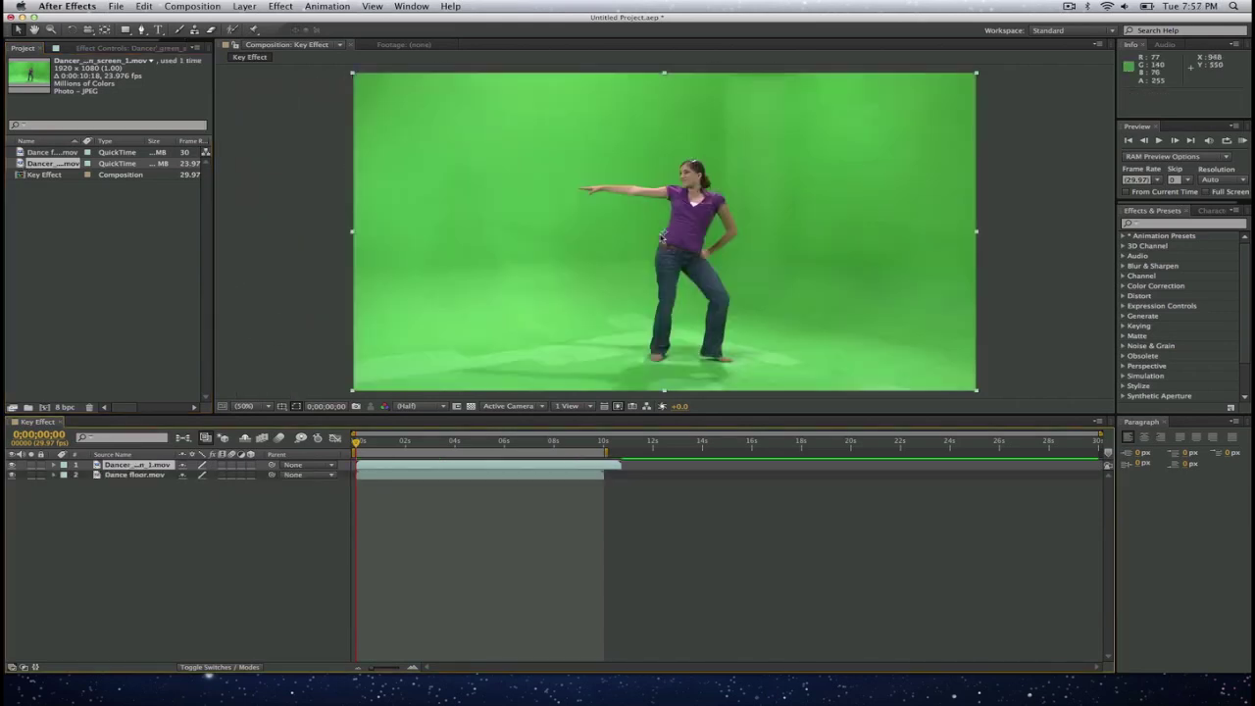
{"action": "left_click", "coordinate": [12, 465]}
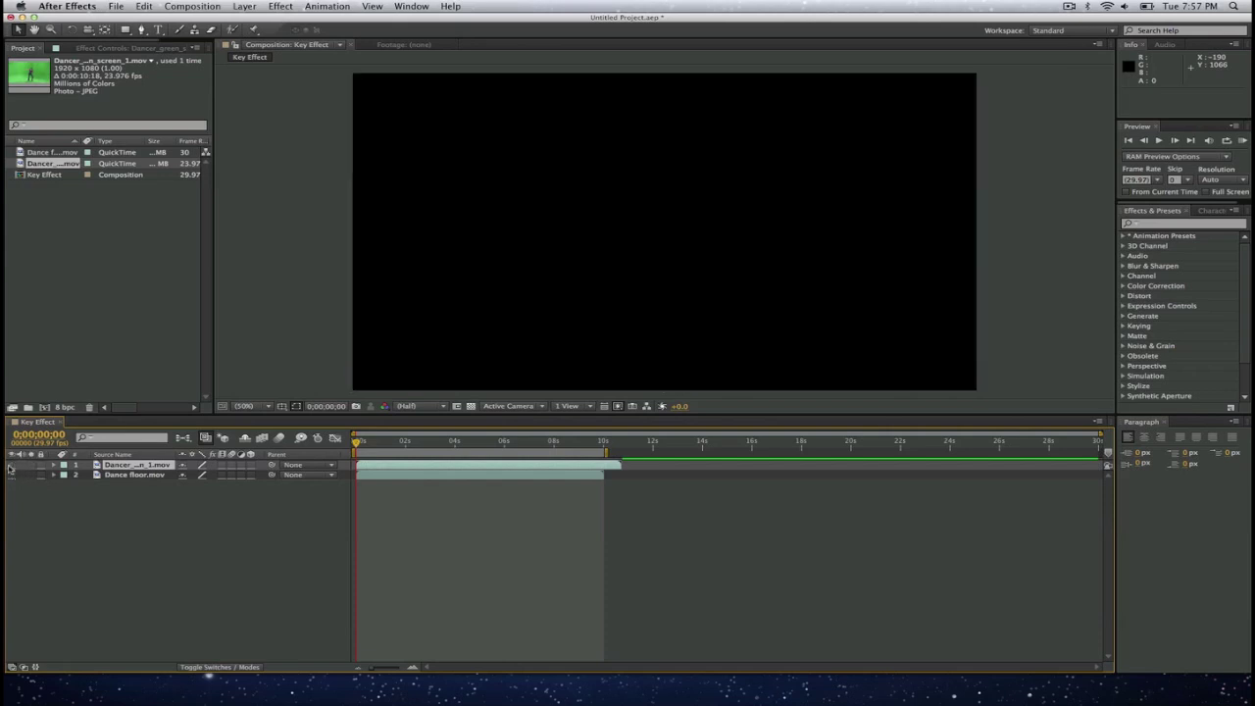
{"action": "left_click", "coordinate": [12, 466]}
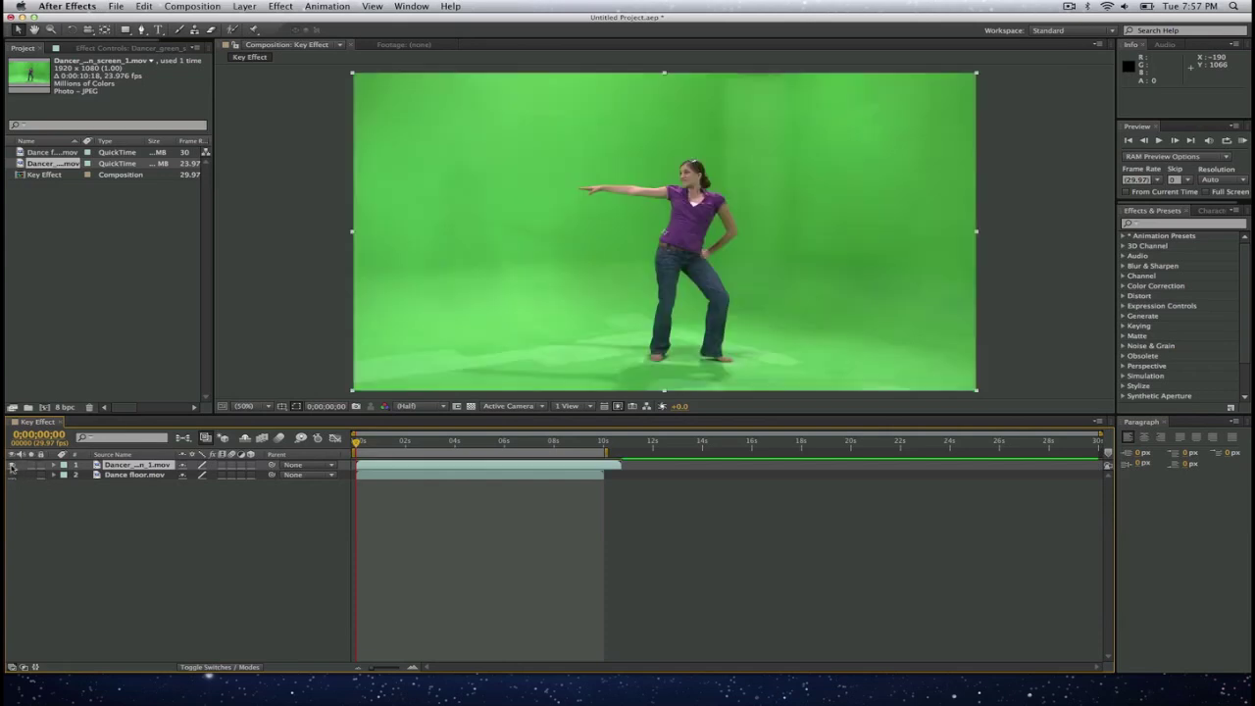
Drag Keylight (1.2) from the Keying effects category onto the dancer layer.
{"action": "left_click", "coordinate": [1155, 212]}
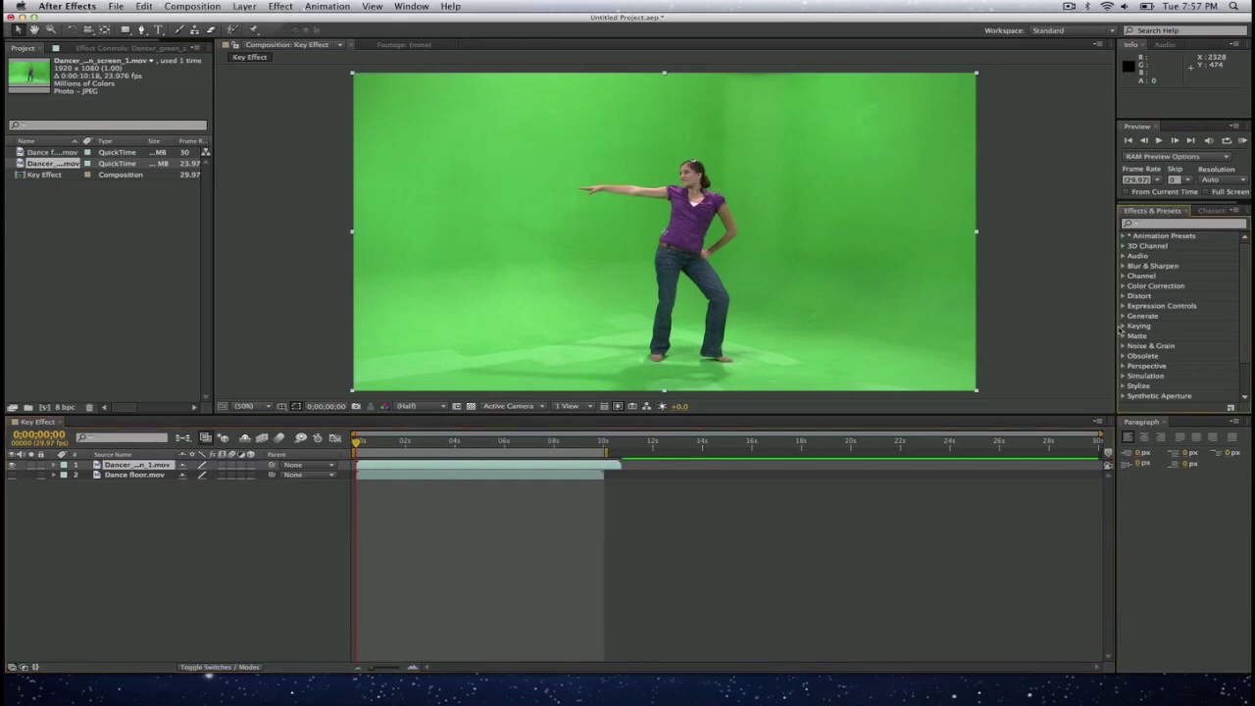
{"action": "left_click", "coordinate": [1124, 325]}
{"action": "scroll", "coordinate": [1130, 331], "scroll_direction": "down", "scroll_amount": 3}
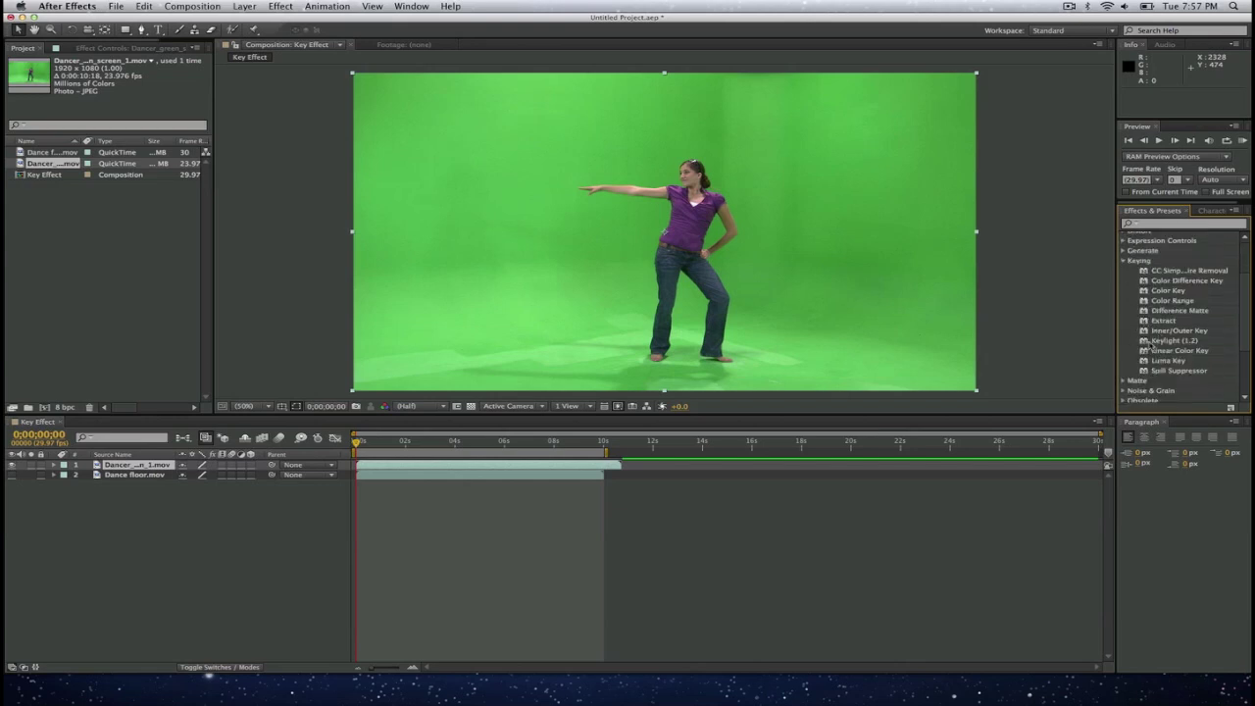
{"action": "left_click", "coordinate": [1144, 343]}
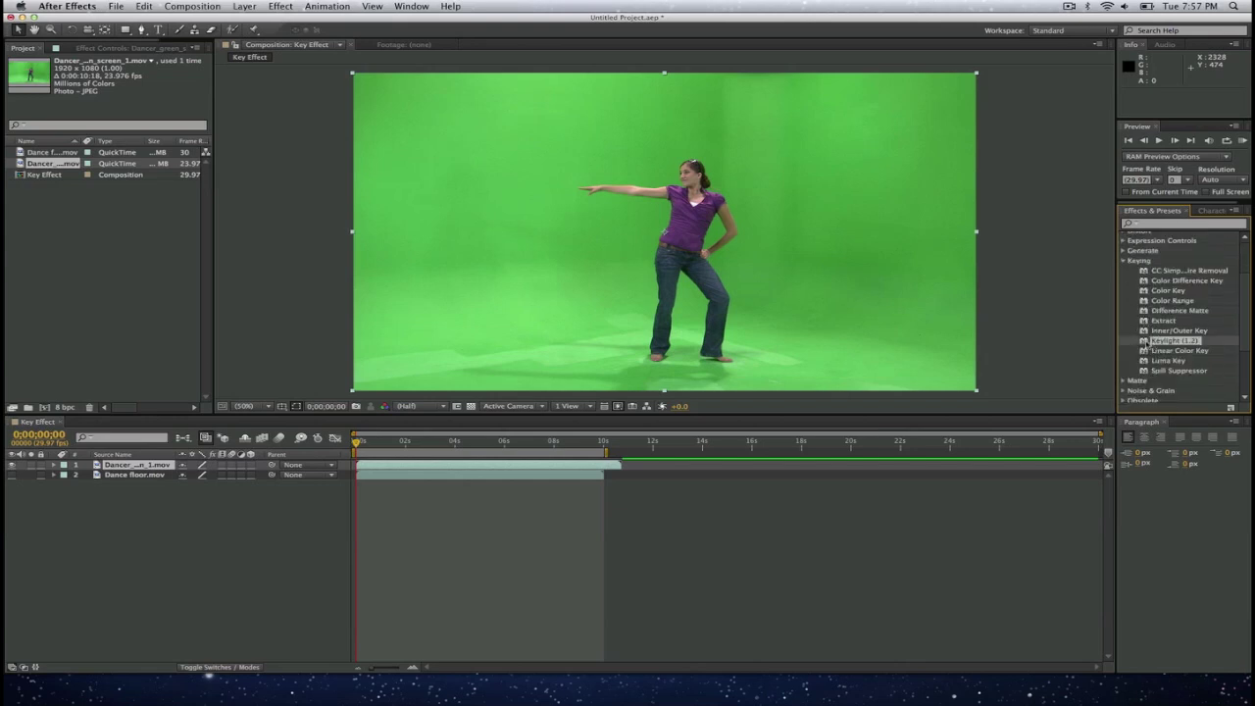
{"action": "left_click_drag", "start_coordinate": [1144, 343], "coordinate": [803, 242]}
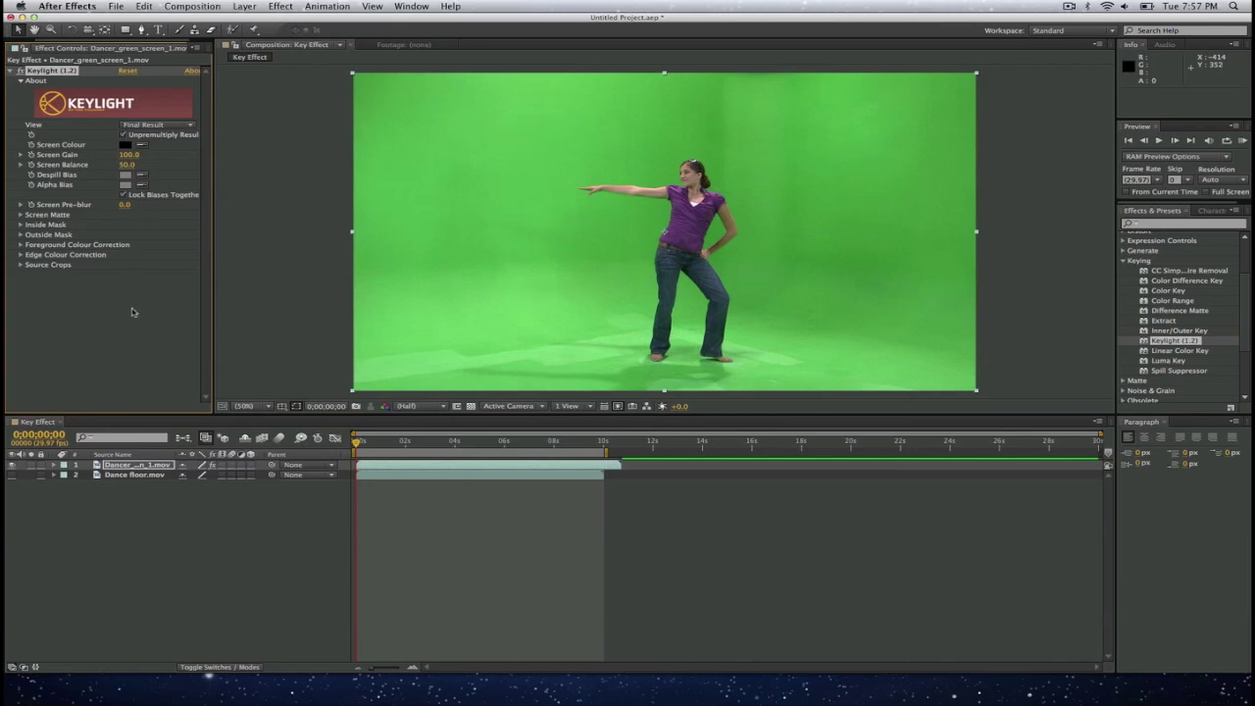
{"action": "left_click", "coordinate": [142, 145]}
Sample the green backdrop in the viewer as Keylight's Screen Colour.
{"action": "left_click", "coordinate": [648, 223]}
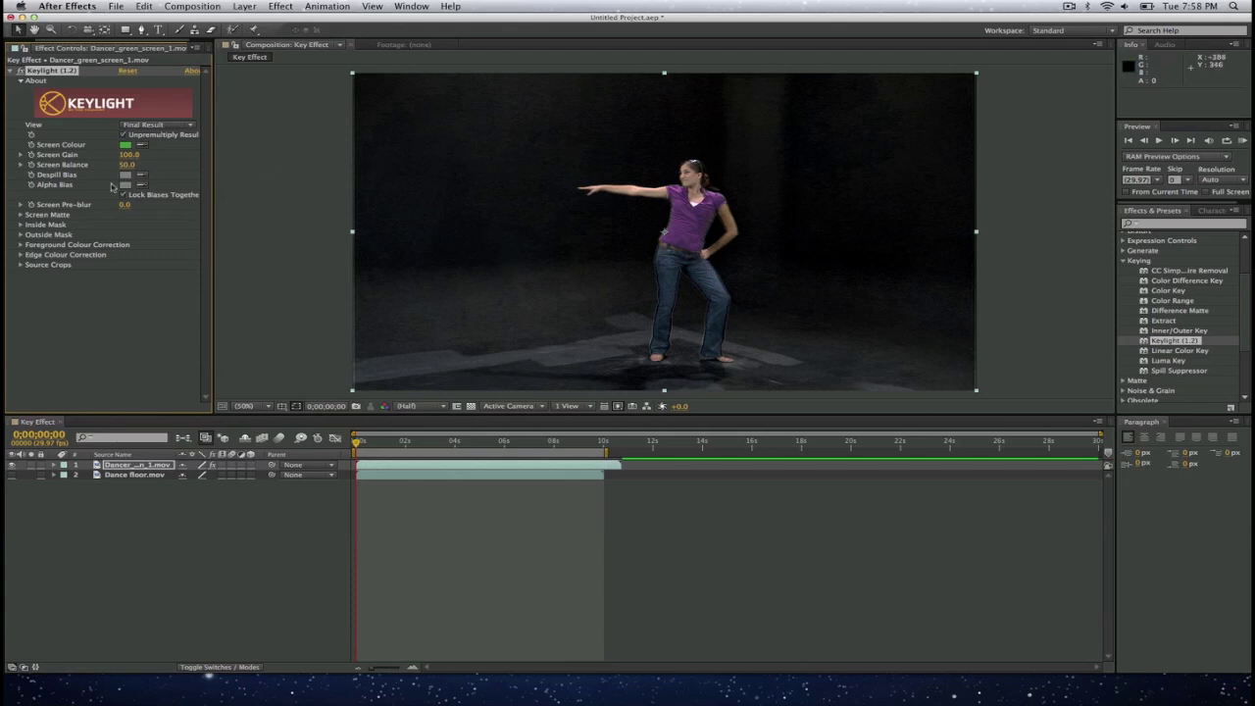
Expand Screen Matte and raise Clip Black to 32.0.
{"action": "left_click", "coordinate": [20, 216]}
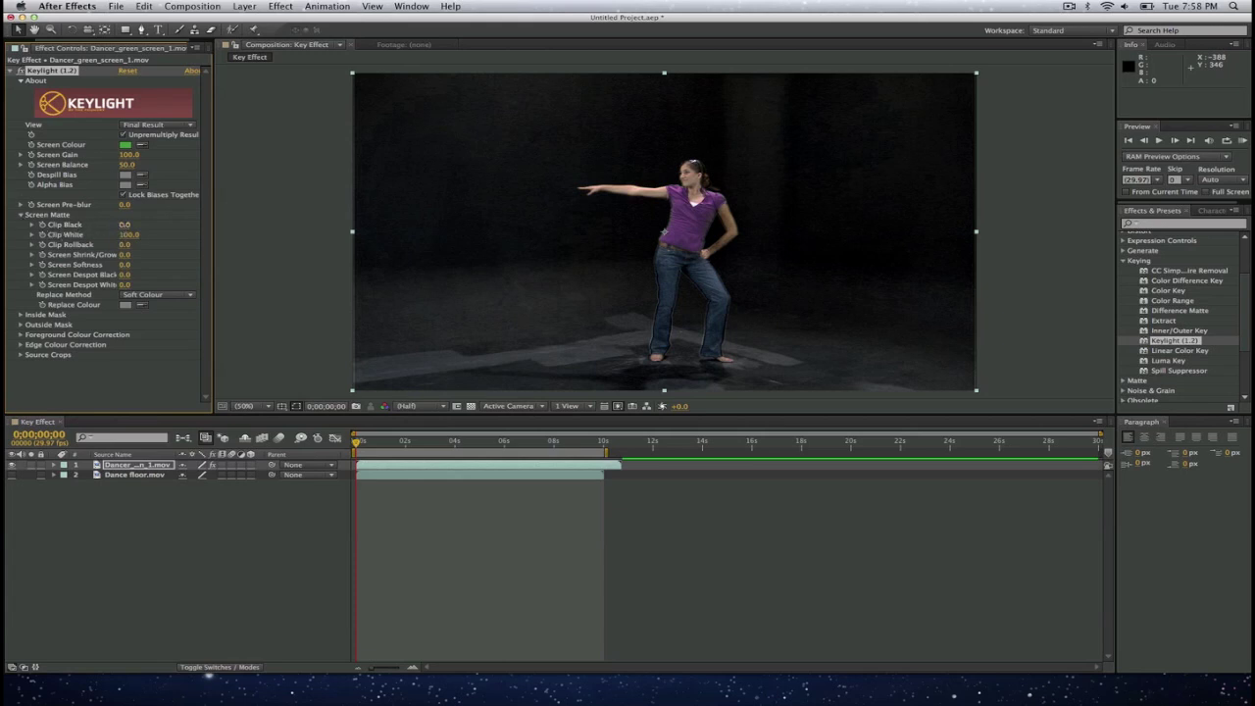
{"action": "left_click_drag", "start_coordinate": [124, 225], "coordinate": [142, 224]}
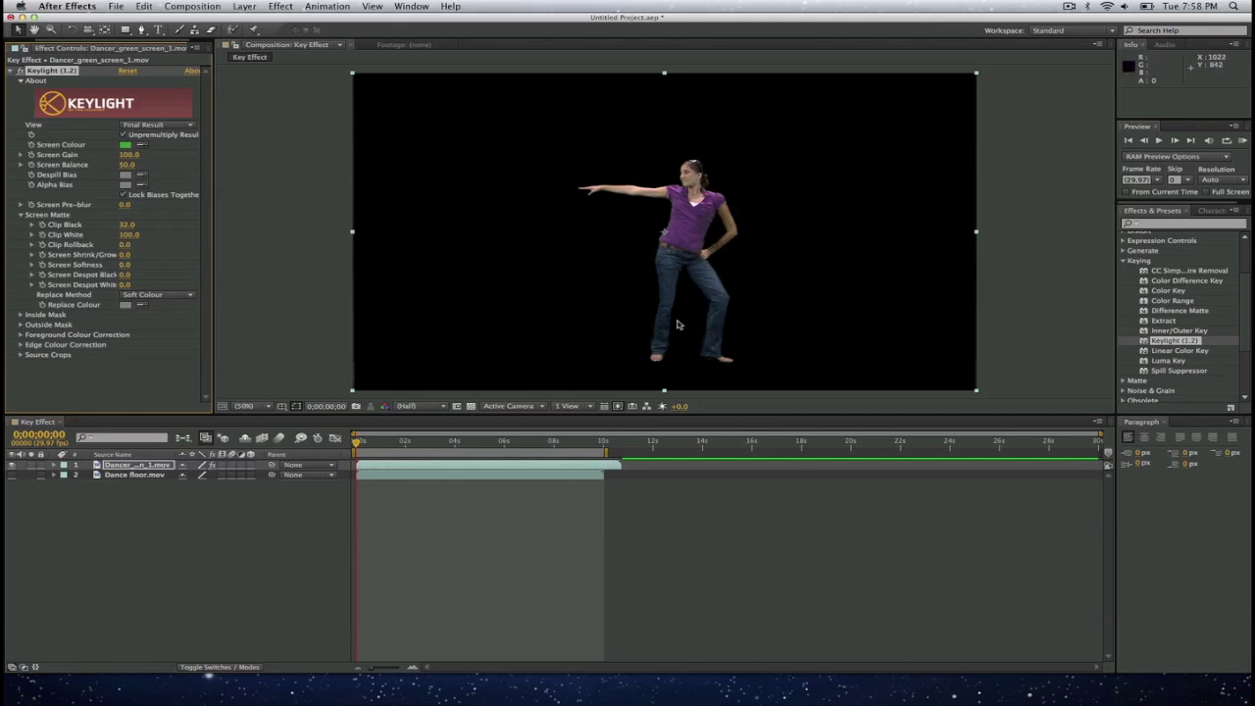
Turn on the transparency grid and lower Clip White to 74.0.
{"action": "left_click", "coordinate": [472, 406]}
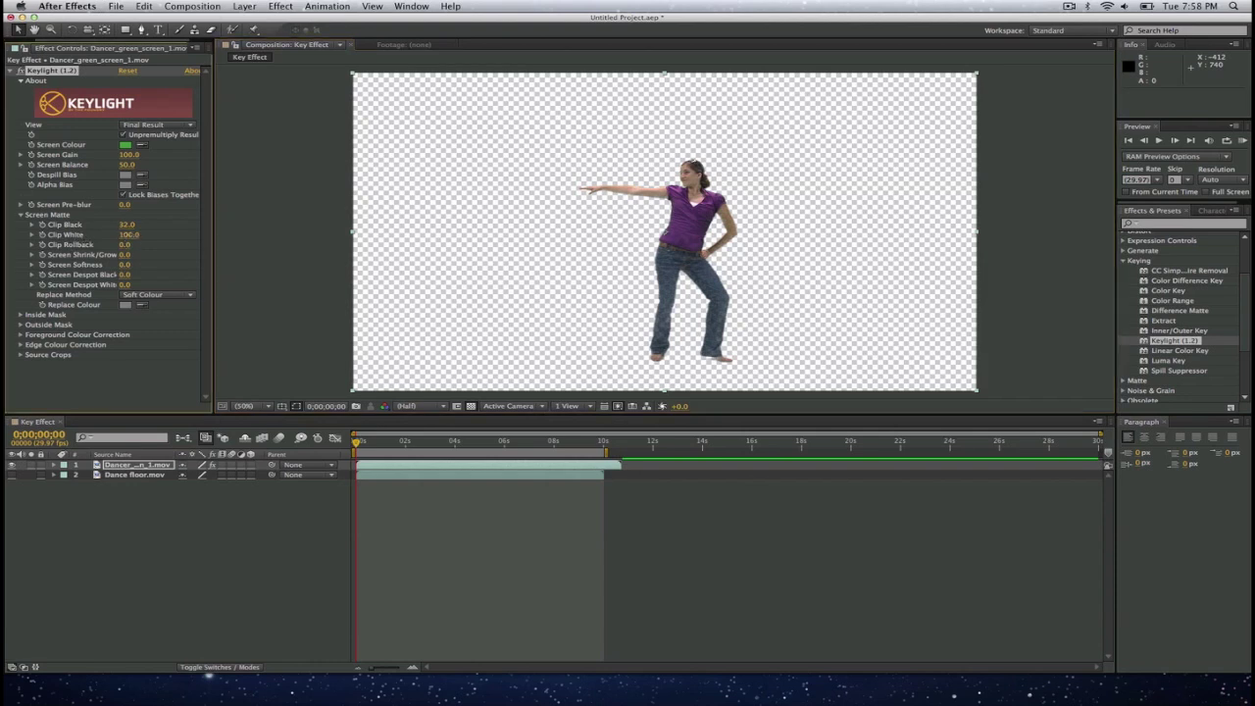
{"action": "left_click_drag", "start_coordinate": [128, 235], "coordinate": [124, 234]}
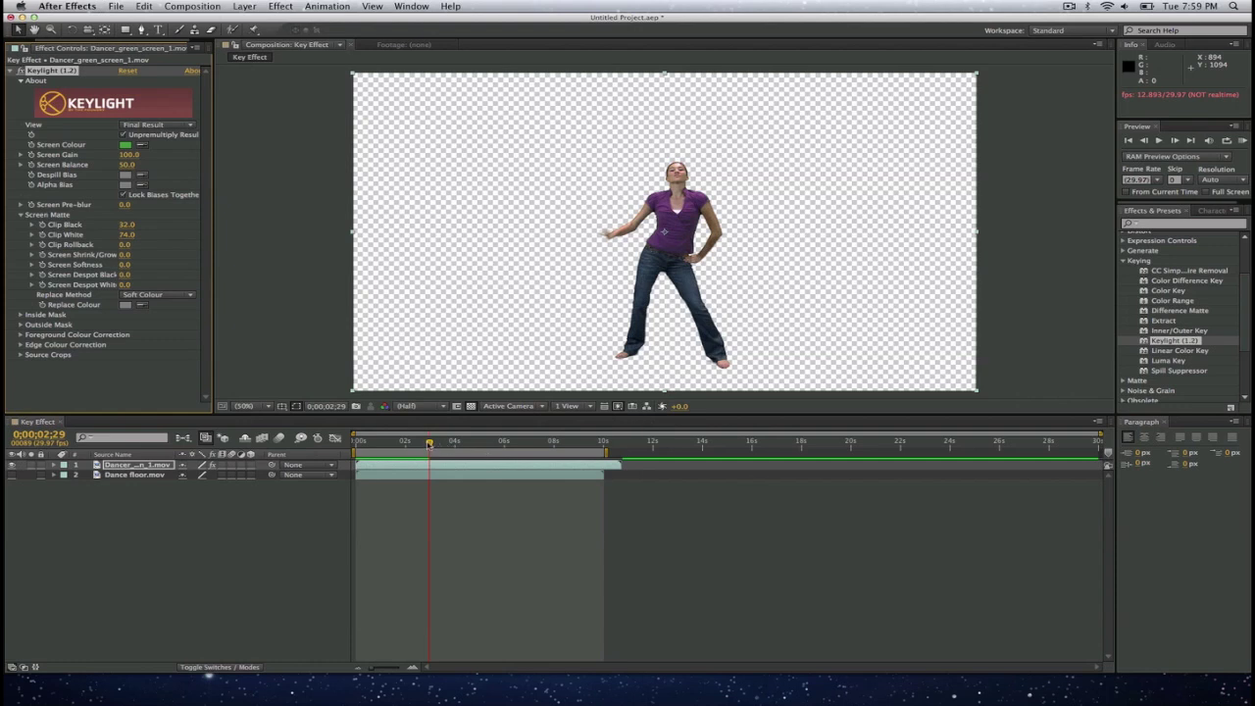
Unhide the Dance floor layer and preview the keyed dancer over the lights from the start.
{"action": "left_click_drag", "start_coordinate": [432, 442], "coordinate": [350, 448]}
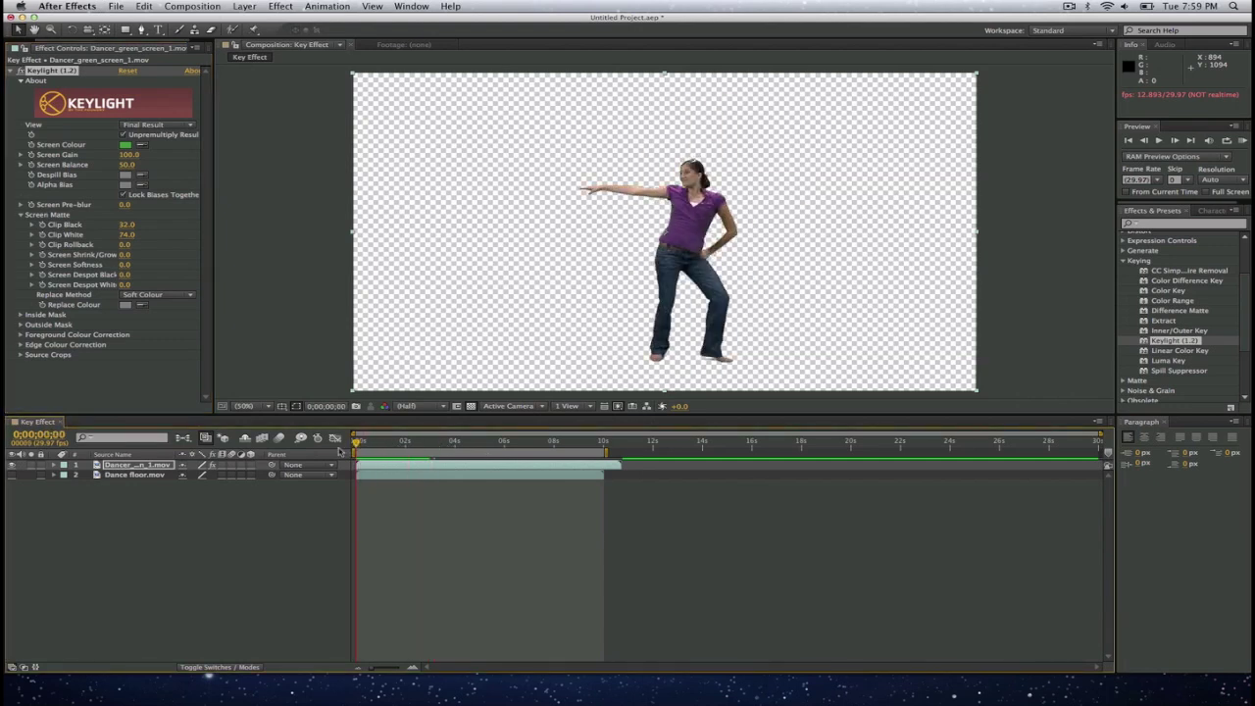
{"action": "left_click", "coordinate": [11, 475]}
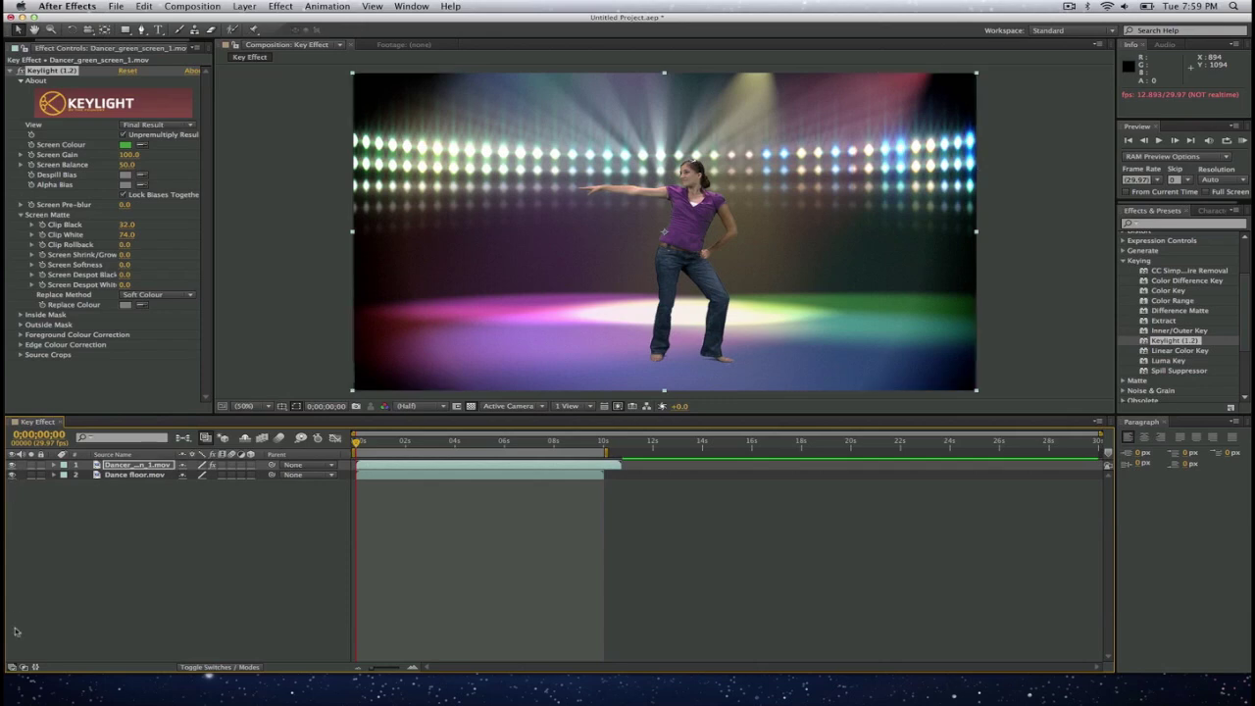
{"action": "left_click", "coordinate": [152, 572]}
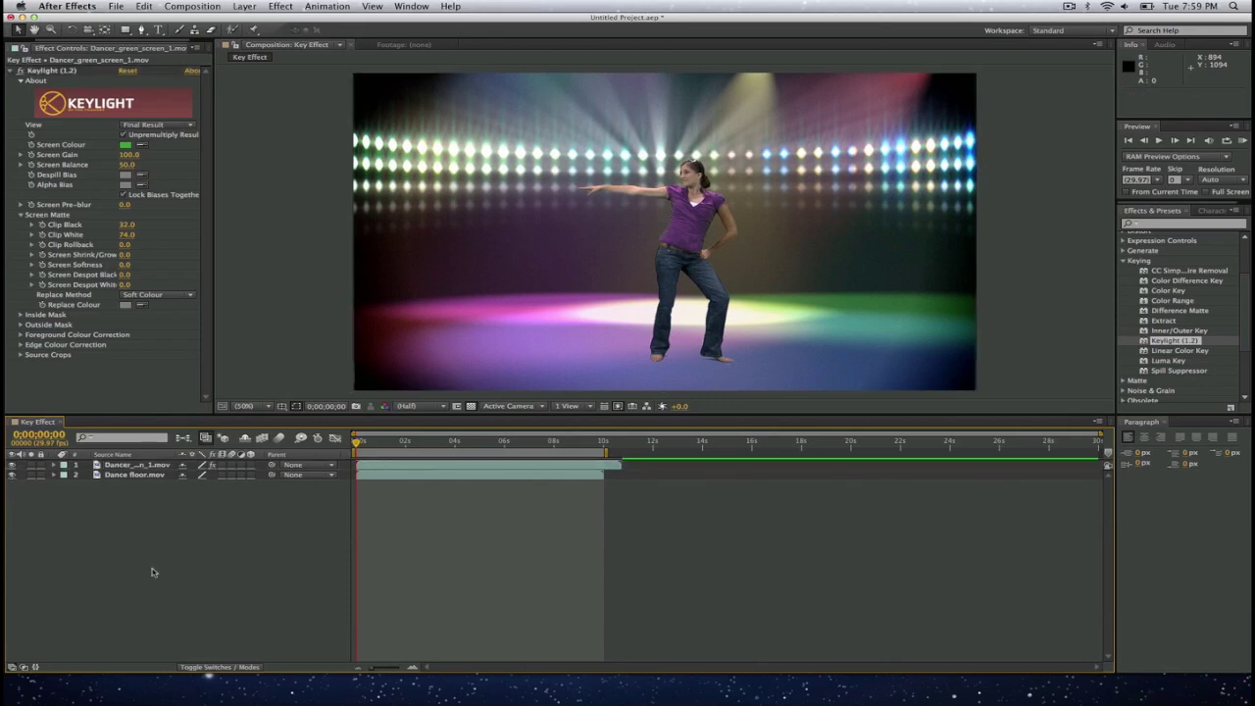
{"action": "key", "text": "space"}
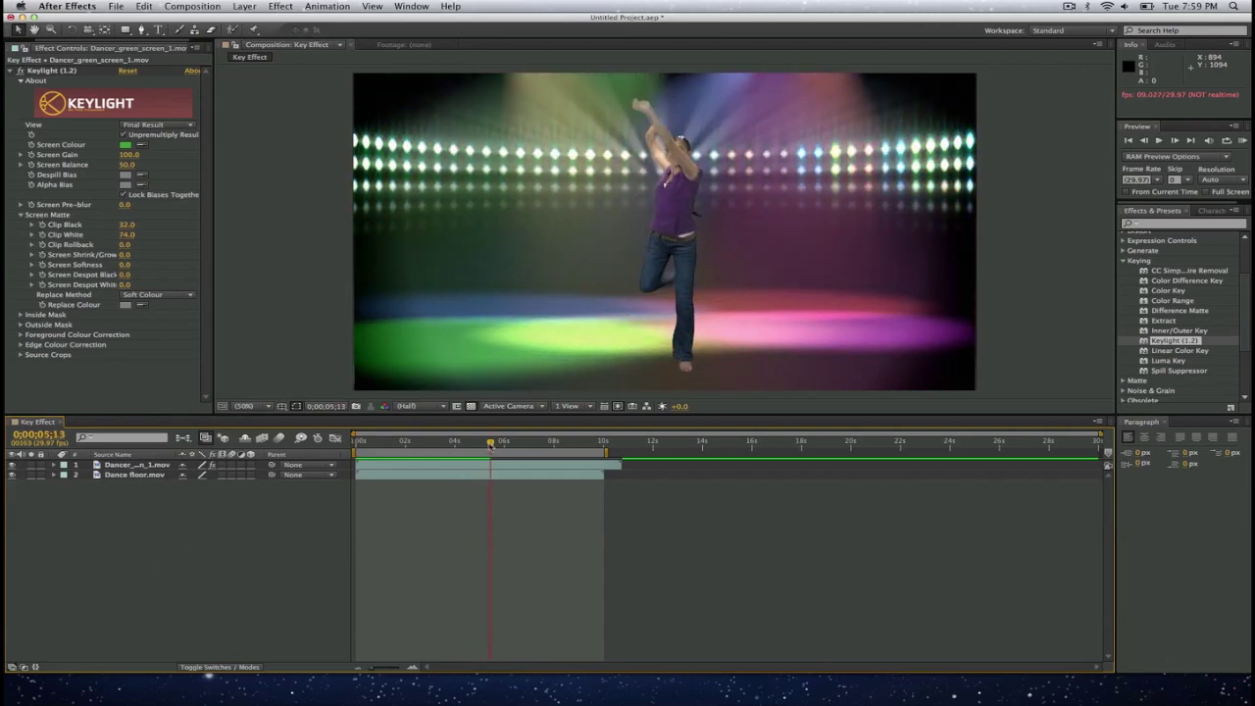
{"action": "left_click_drag", "start_coordinate": [489, 443], "coordinate": [353, 442]}
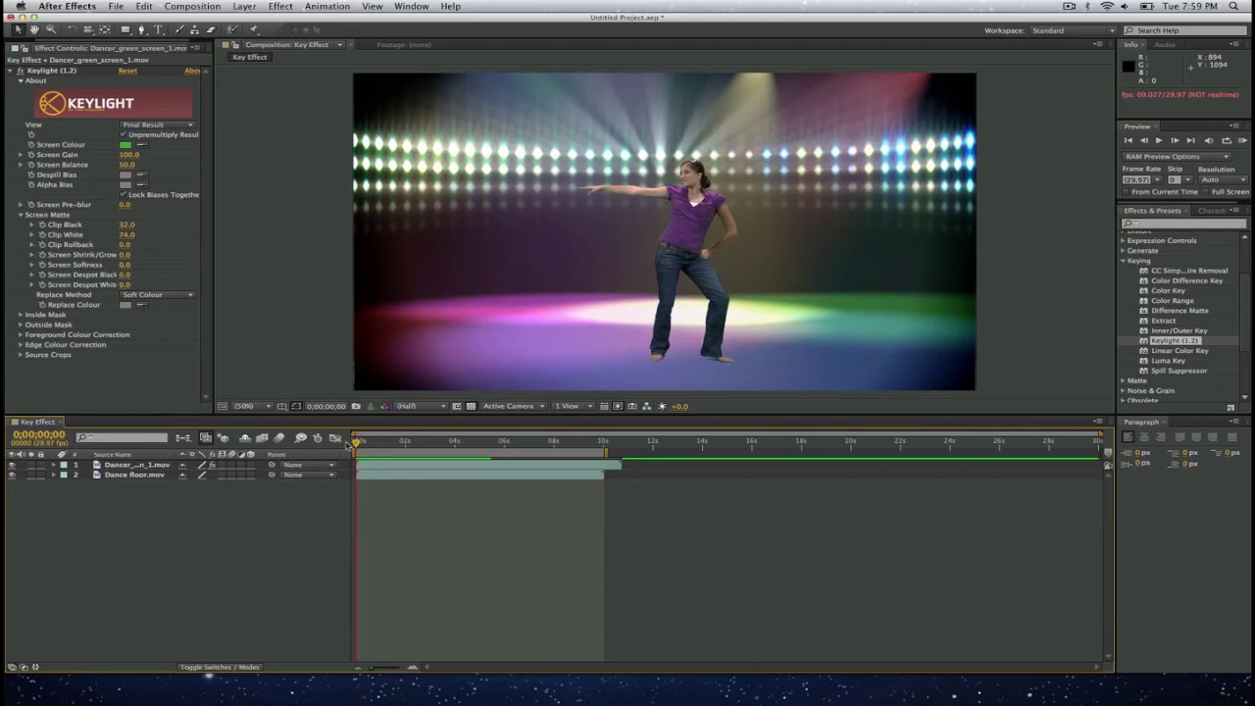